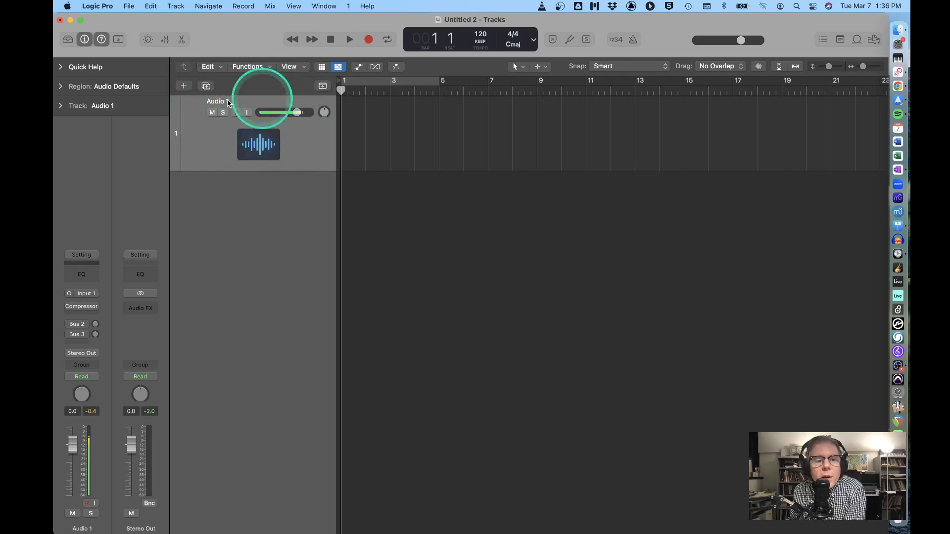
Check the audio device preferences for the selected output and input devices, and close the preferences
{"action": "left_click", "coordinate": [95, 6]}
{"action": "mouse_move", "coordinate": [99, 38]}
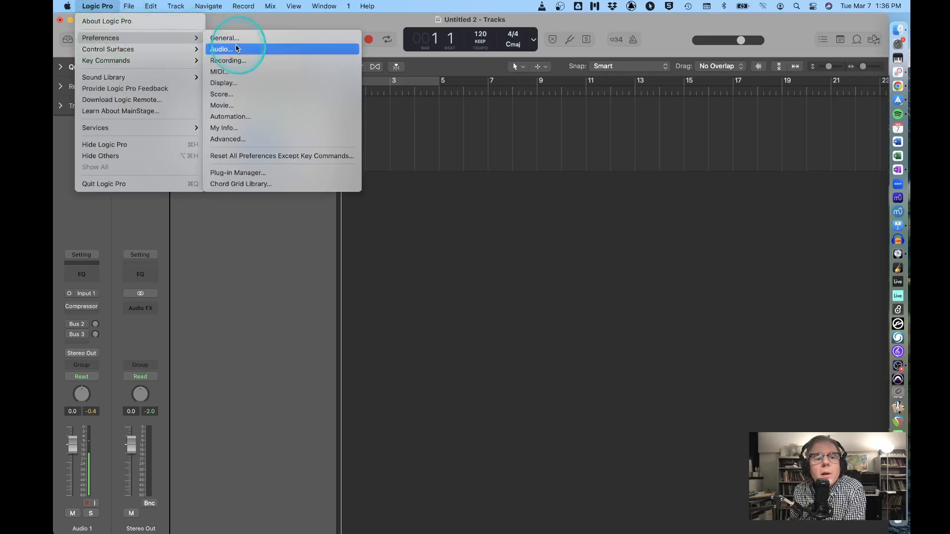
{"action": "left_click", "coordinate": [236, 49]}
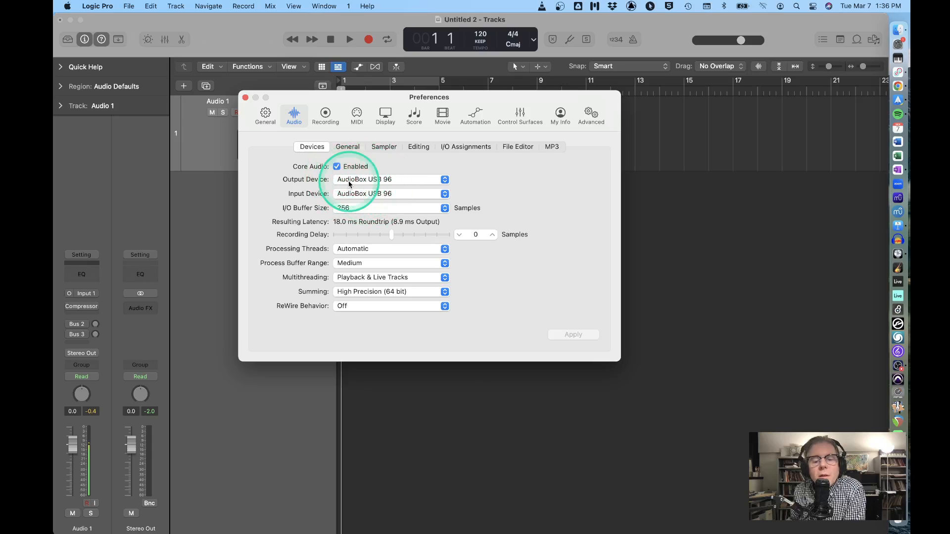
{"action": "left_click", "coordinate": [246, 98]}
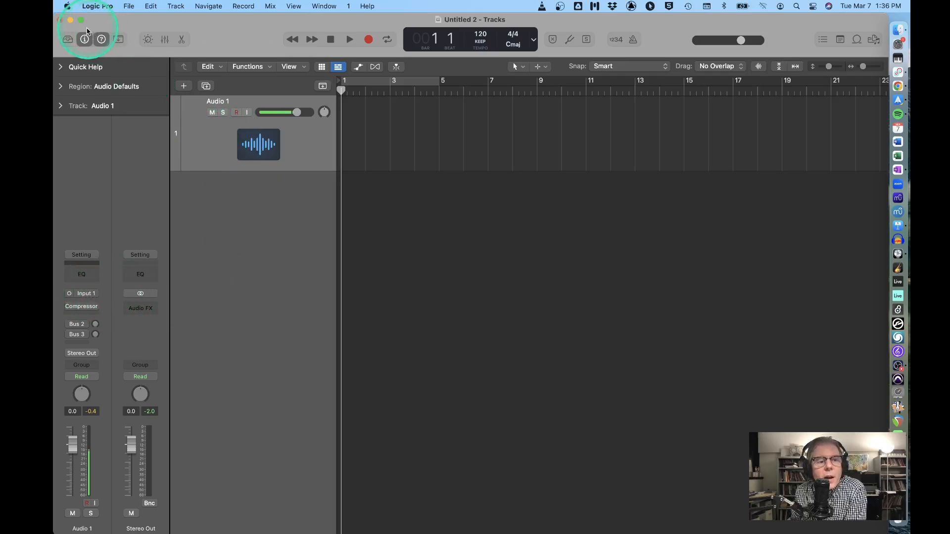
Hide the Quick Help area while keeping the track inspector displayed
{"action": "left_click", "coordinate": [84, 40]}
{"action": "left_click", "coordinate": [84, 40]}
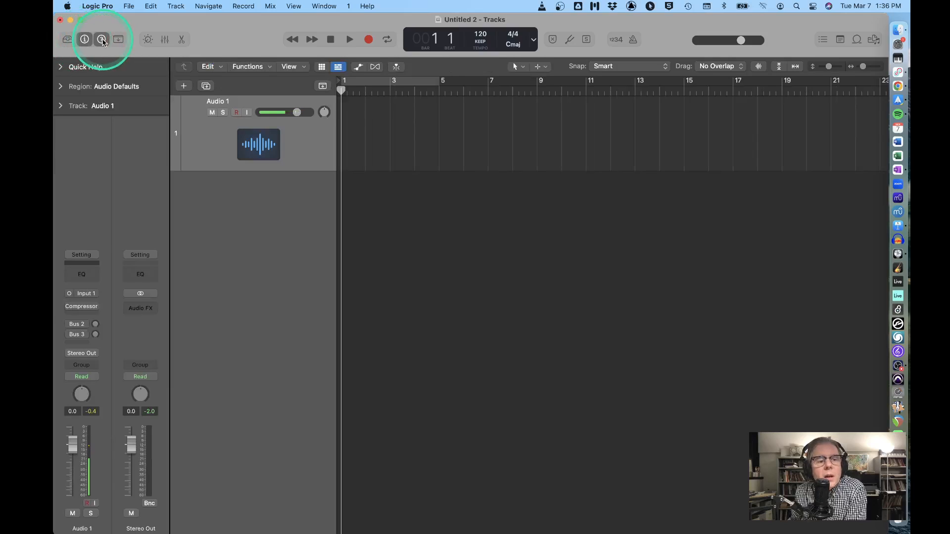
{"action": "left_click", "coordinate": [101, 41]}
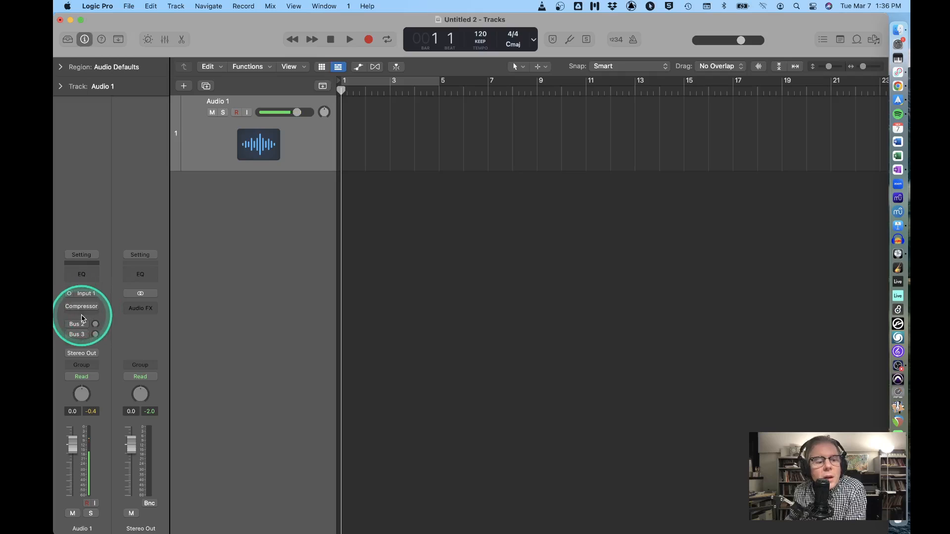
Insert a Stereo Delay in Mono->Stereo format below the Compressor on the Audio 1 channel strip
{"action": "left_click", "coordinate": [82, 312]}
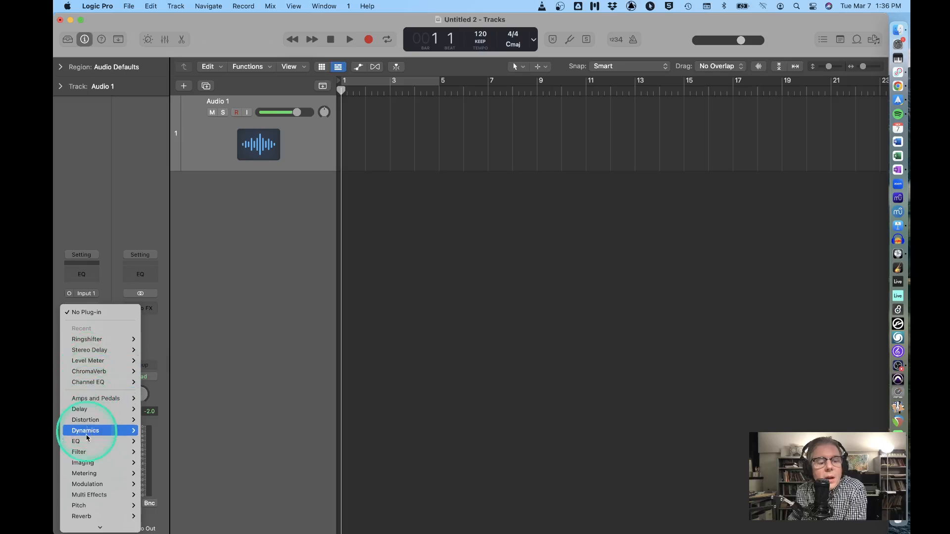
{"action": "mouse_move", "coordinate": [83, 532]}
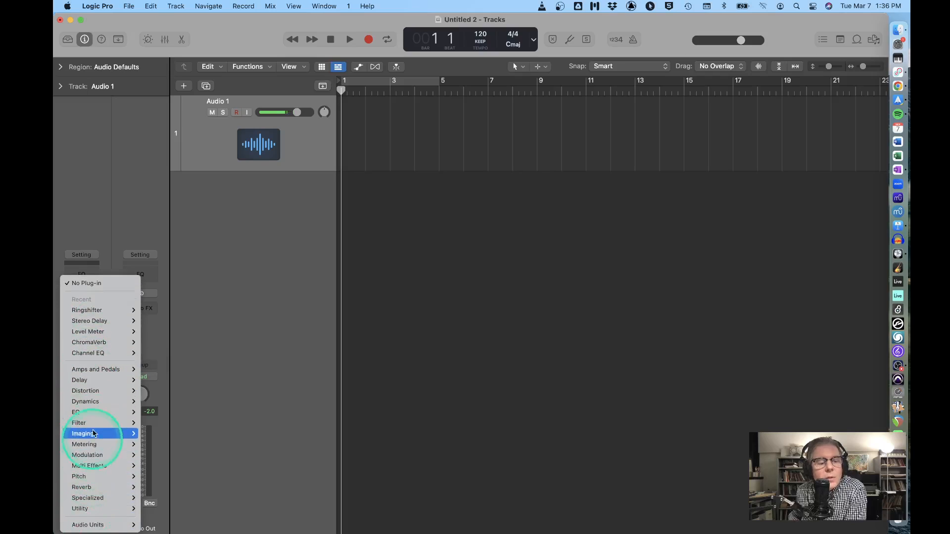
{"action": "mouse_move", "coordinate": [97, 382]}
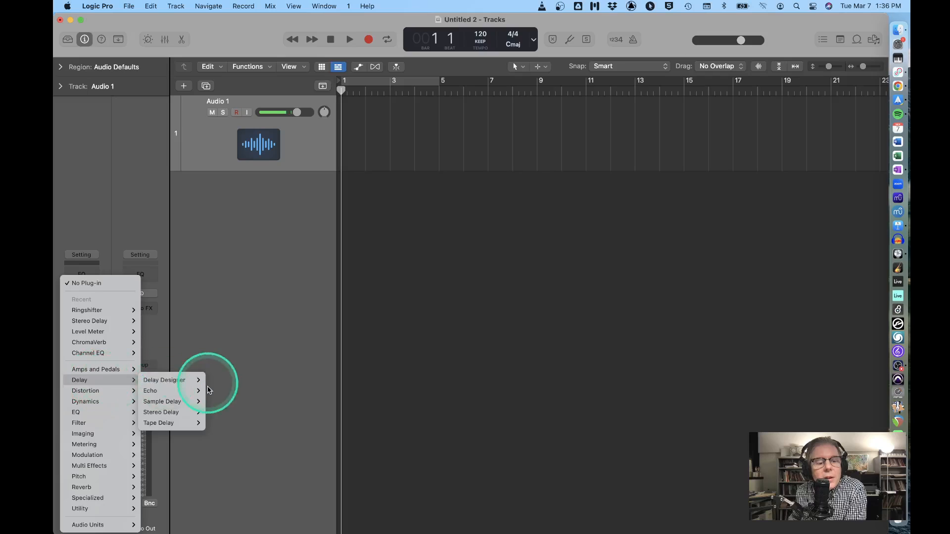
{"action": "mouse_move", "coordinate": [171, 412]}
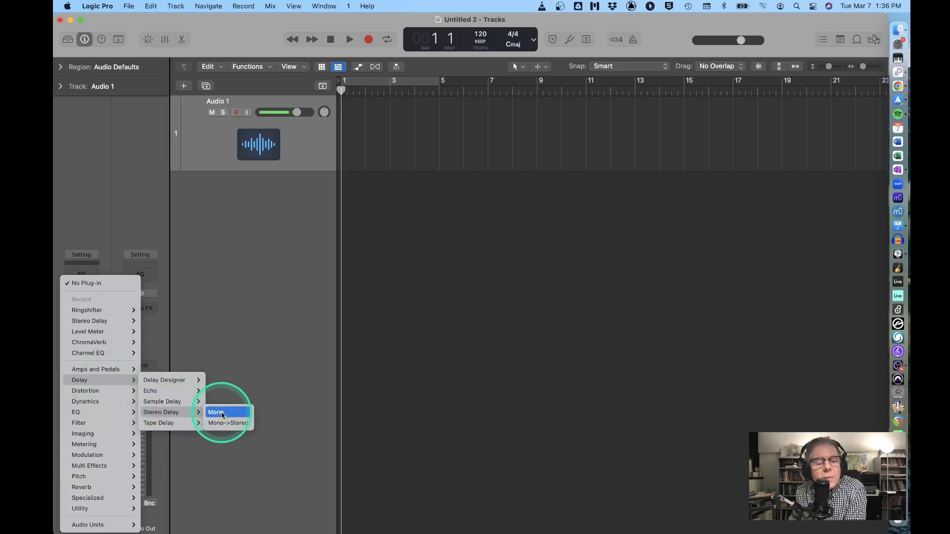
{"action": "left_click", "coordinate": [226, 424]}
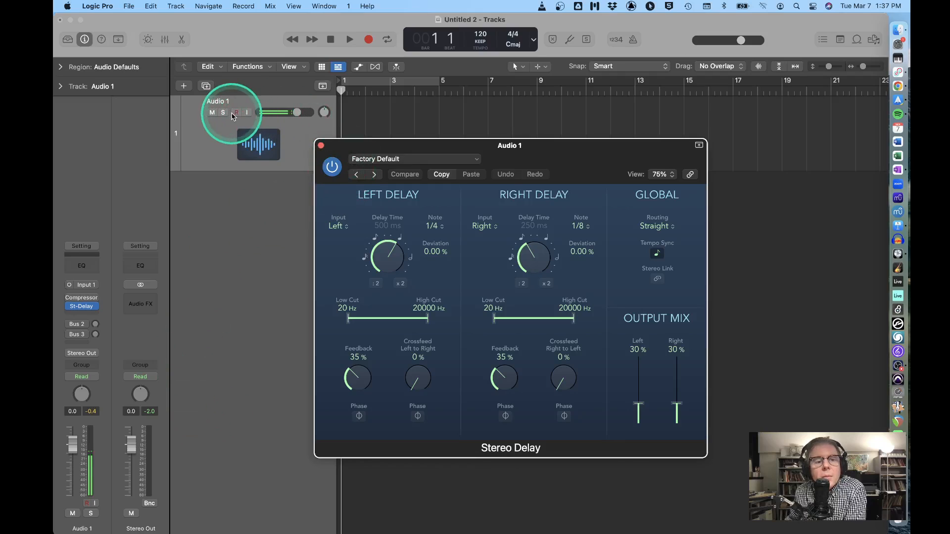
Audition the Stereo Delay with Audio 1 record-enabled and input-monitored, moving its window clear of the track header, and switch monitoring off
{"action": "left_click", "coordinate": [242, 114]}
{"action": "left_click", "coordinate": [247, 113]}
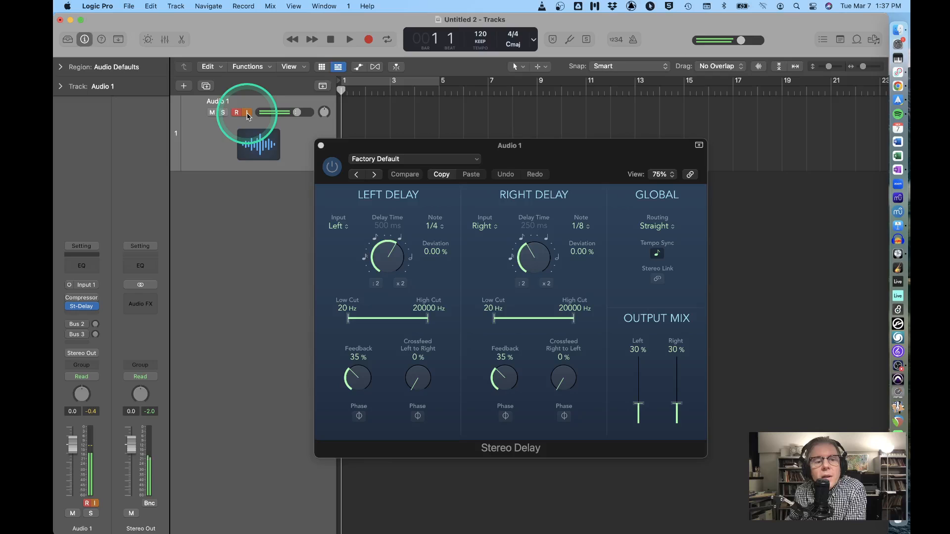
{"action": "left_click_drag", "start_coordinate": [578, 154], "coordinate": [444, 172]}
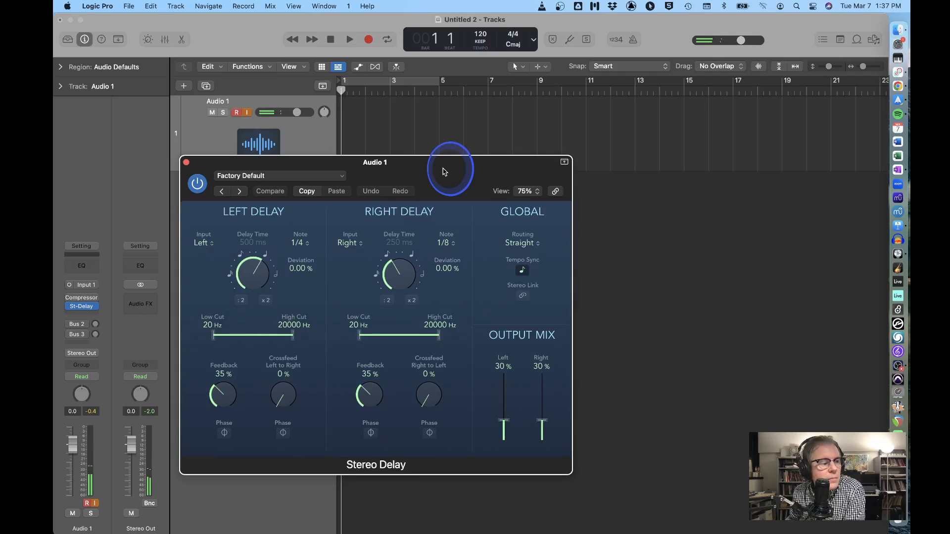
{"action": "left_click", "coordinate": [443, 172]}
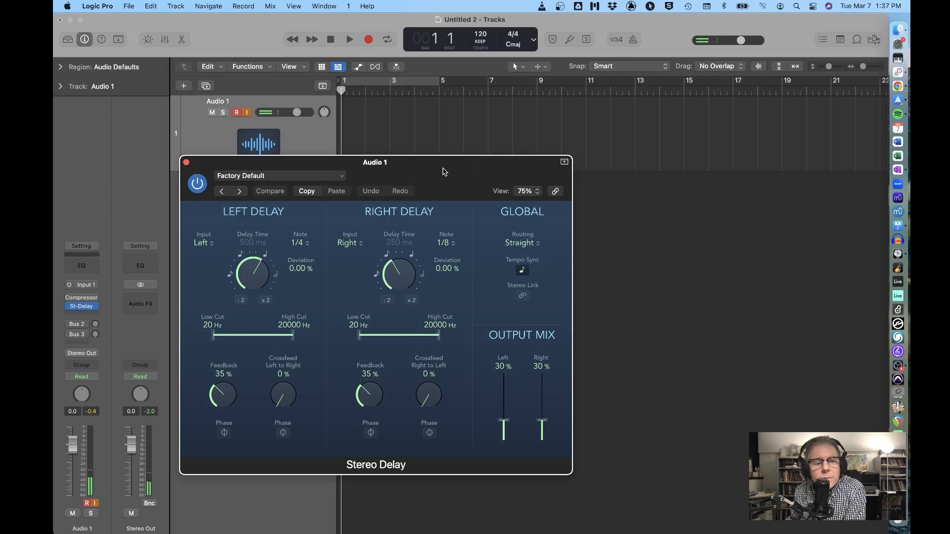
{"action": "left_click_drag", "start_coordinate": [444, 172], "coordinate": [613, 203]}
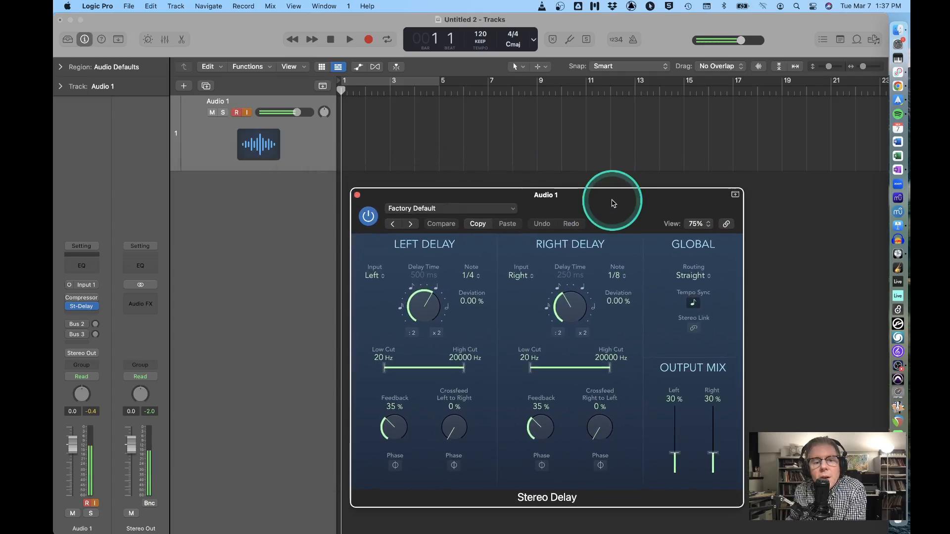
{"action": "left_click", "coordinate": [239, 115]}
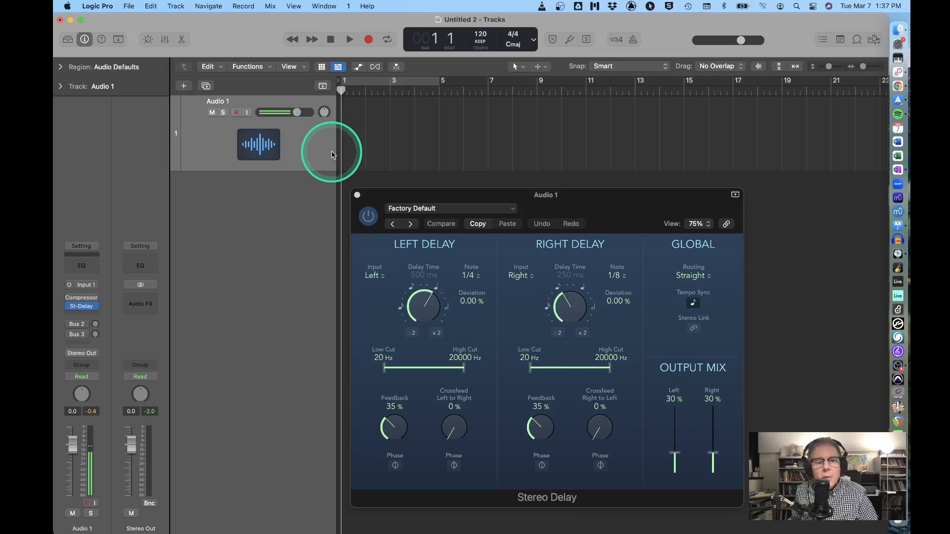
Show track automation with the Stereo Delay window closed, and set Audio 1's automation parameter to the Stereo Delay's Mix Left
{"action": "key", "text": "a"}
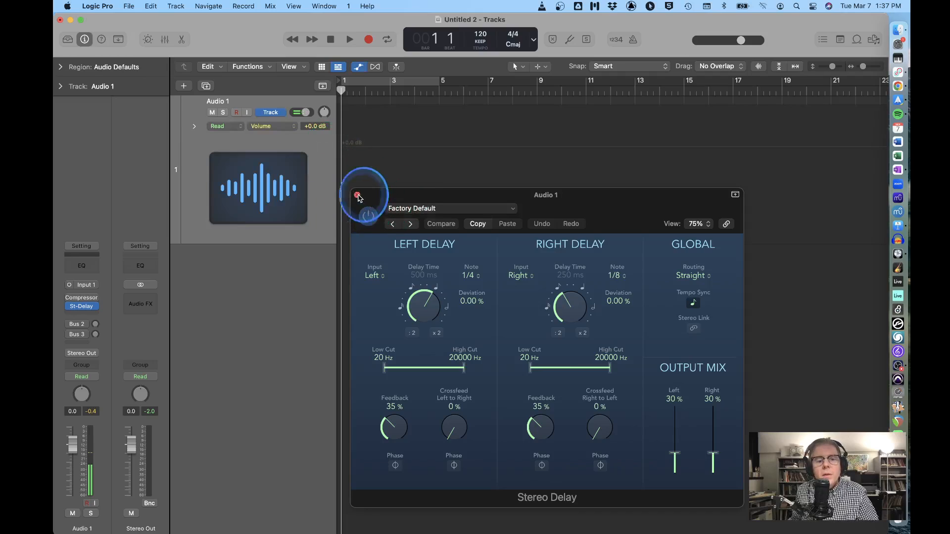
{"action": "left_click", "coordinate": [357, 195]}
{"action": "left_click", "coordinate": [276, 131]}
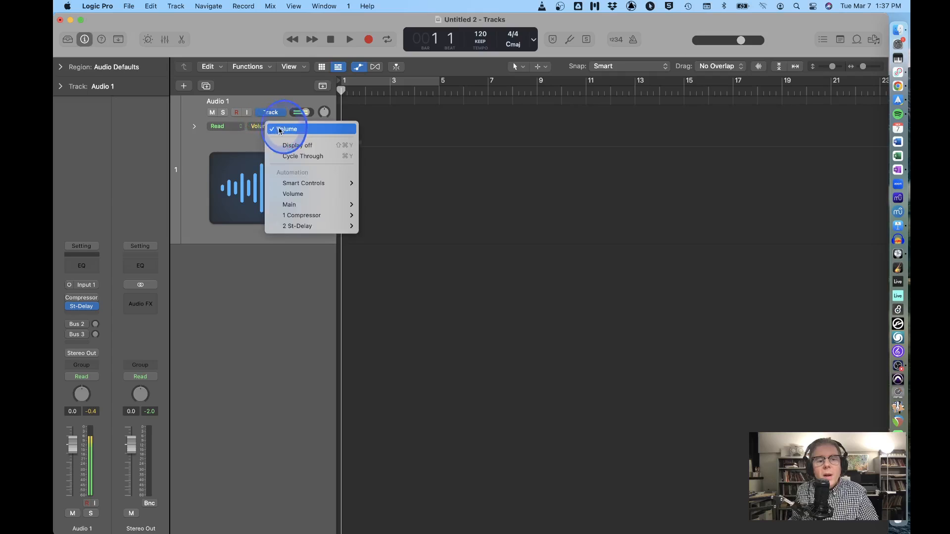
{"action": "mouse_move", "coordinate": [305, 227]}
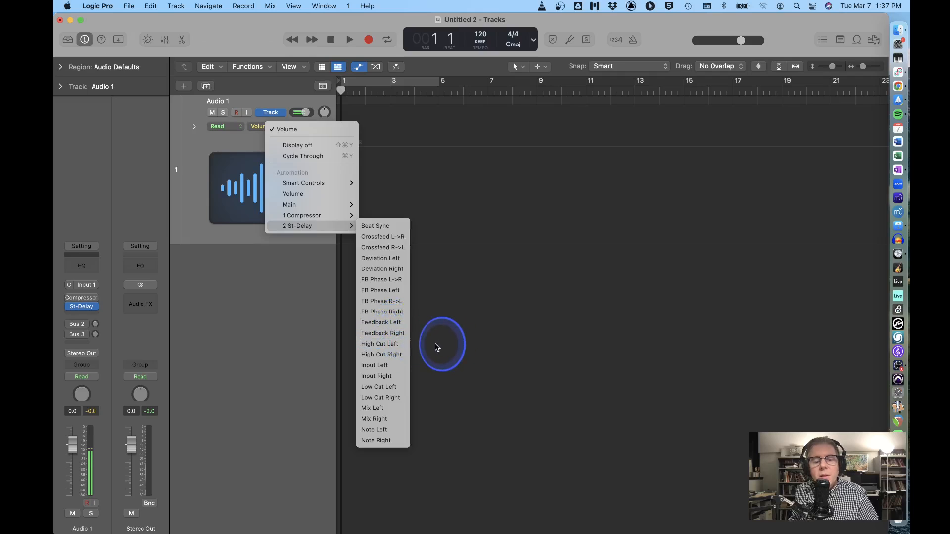
{"action": "left_click", "coordinate": [391, 409]}
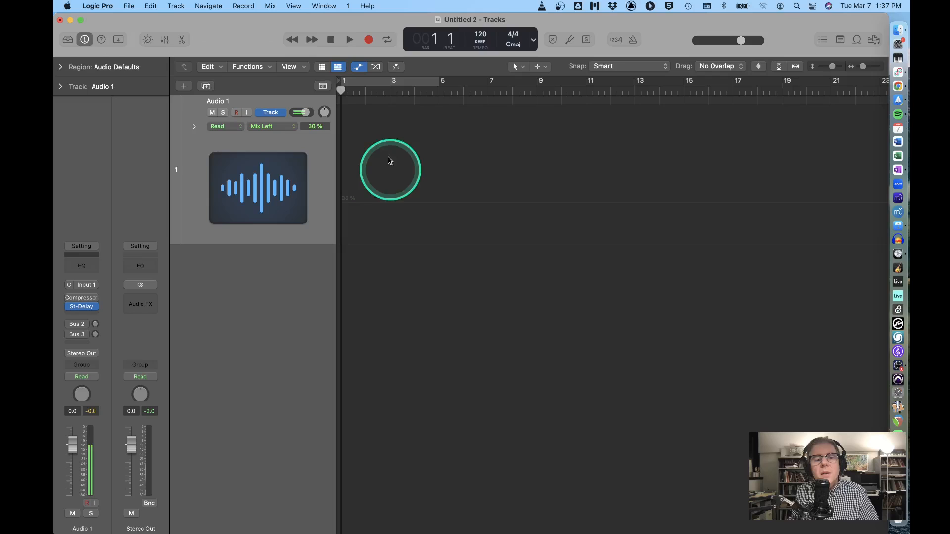
Draw a wavy Mix Left automation curve with the Pencil Tool from bar 1 to about bar 13, swinging between about 16% and 88%
{"action": "left_click", "coordinate": [515, 66]}
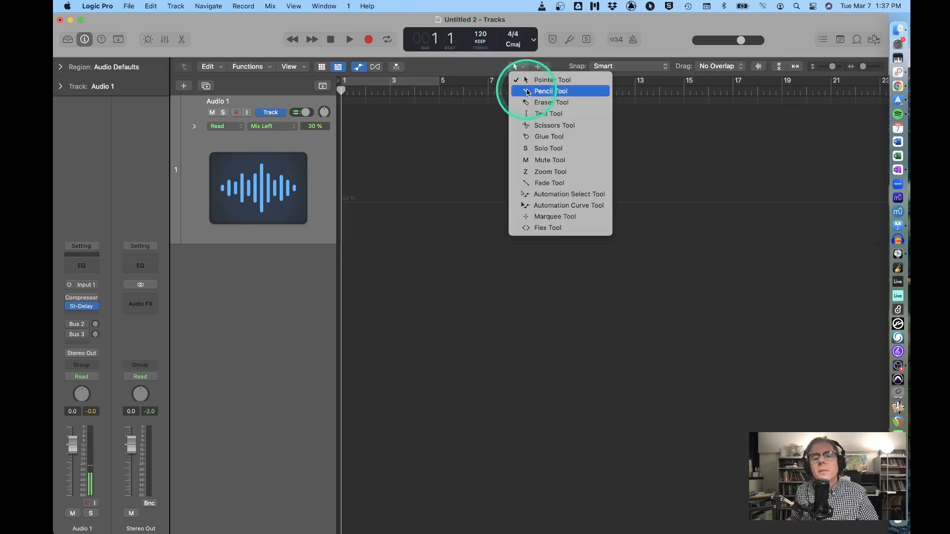
{"action": "left_click", "coordinate": [528, 92]}
{"action": "mouse_move", "coordinate": [352, 221]}
{"action": "left_mouse_down"}
{"action": "mouse_move", "coordinate": [382, 153]}
{"action": "mouse_move", "coordinate": [449, 184]}
{"action": "mouse_move", "coordinate": [539, 149]}
{"action": "mouse_move", "coordinate": [652, 183]}
{"action": "left_mouse_up"}
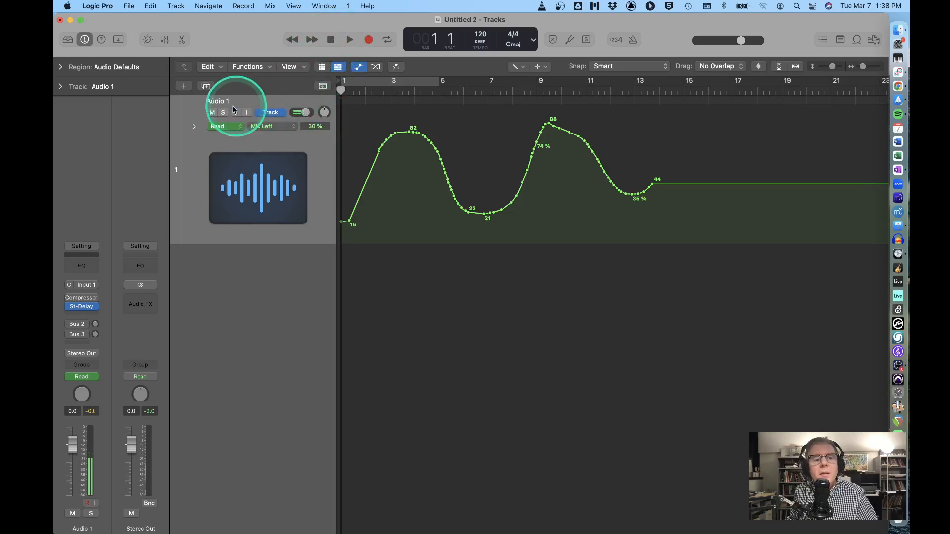
Turn on input monitoring for Audio 1 and start recording from bar 1
{"action": "left_click", "coordinate": [247, 112]}
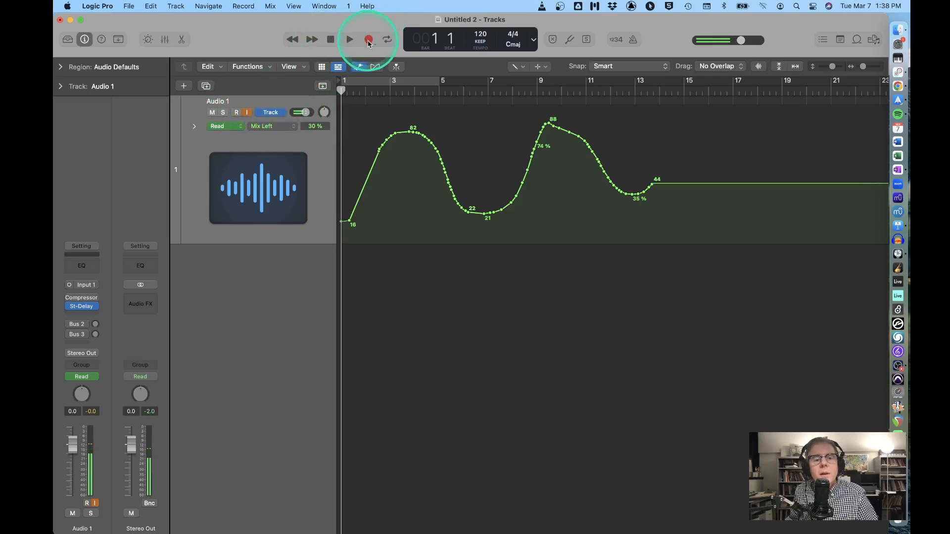
{"action": "left_click", "coordinate": [369, 40]}
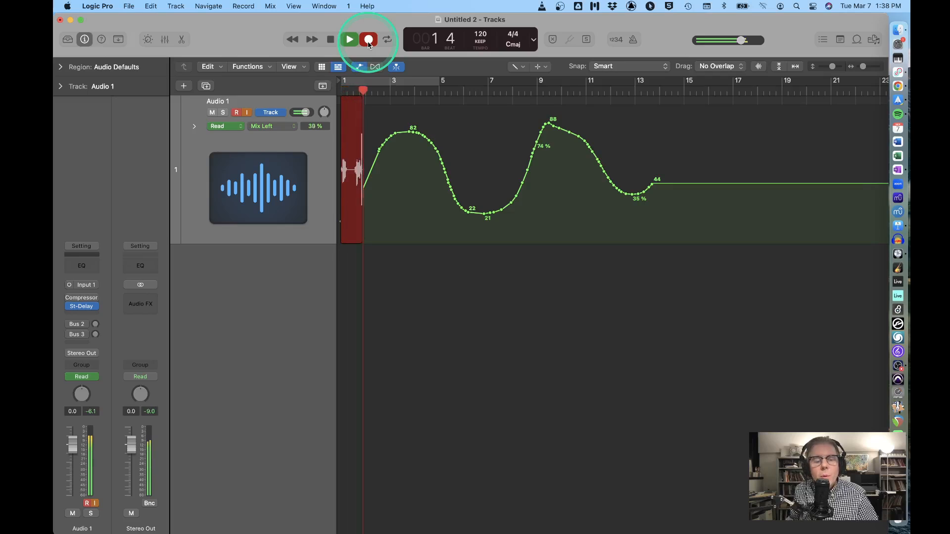
{"action": "left_click", "coordinate": [259, 114]}
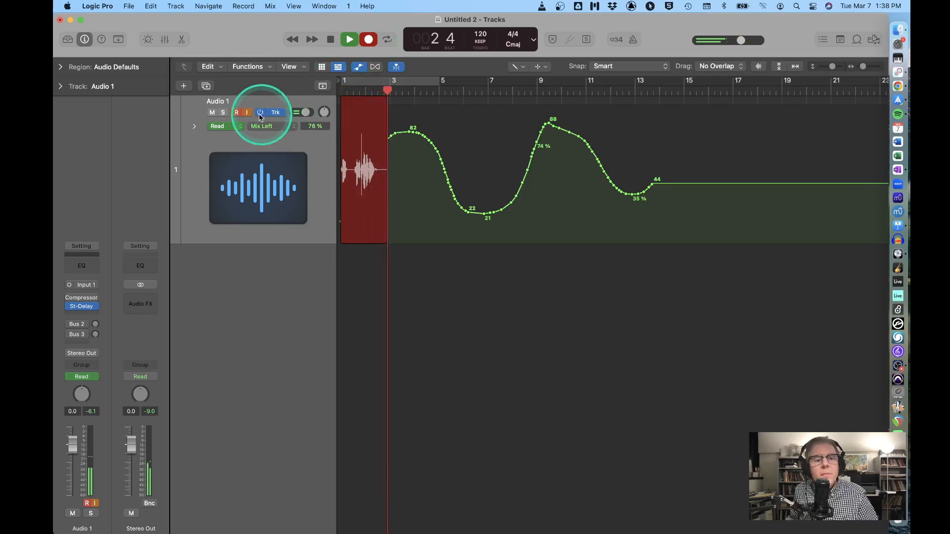
Open the Stereo Delay window during recording and move it below the automation curve to watch the left Output Mix follow it
{"action": "left_click", "coordinate": [82, 306]}
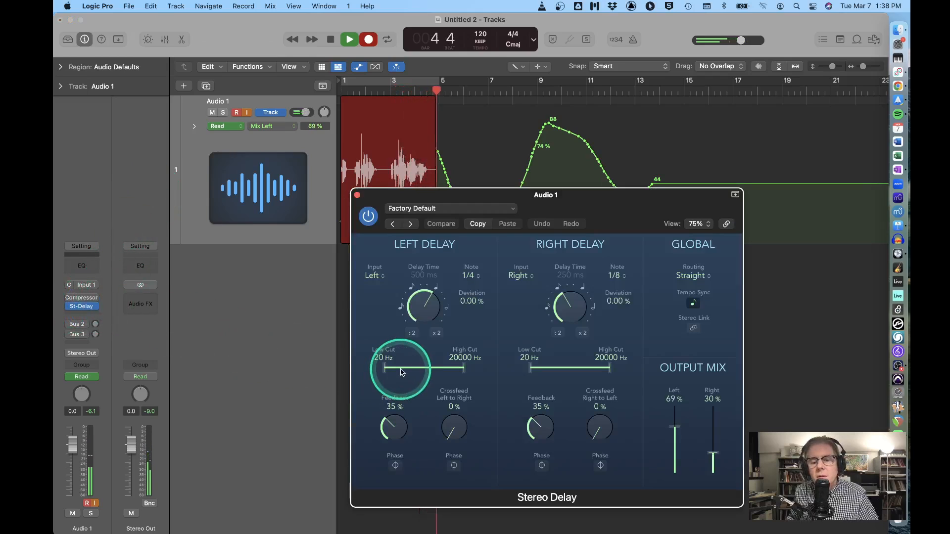
{"action": "mouse_move", "coordinate": [674, 433]}
{"action": "left_mouse_down"}
{"action": "mouse_move", "coordinate": [678, 445]}
{"action": "mouse_move", "coordinate": [668, 446]}
{"action": "left_mouse_up"}
{"action": "left_click_drag", "start_coordinate": [628, 213], "coordinate": [363, 228]}
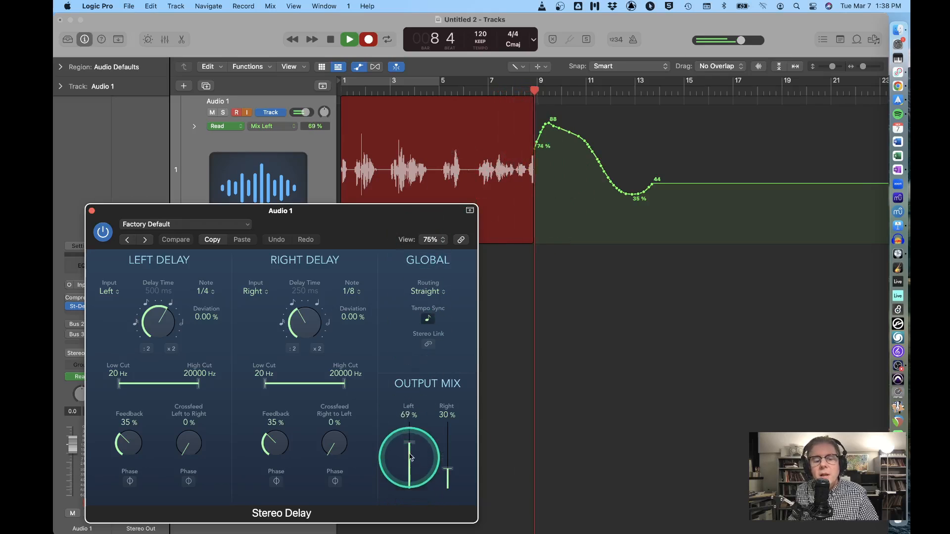
Stop the Audio 1 recording at bar 12 with input monitoring turned off, and close the Stereo Delay window
{"action": "left_click", "coordinate": [351, 39]}
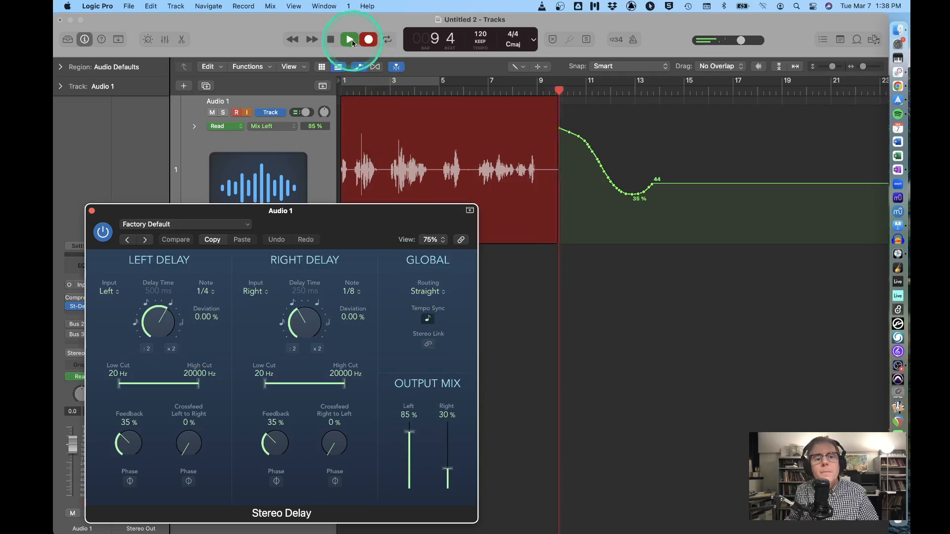
{"action": "left_click", "coordinate": [247, 114]}
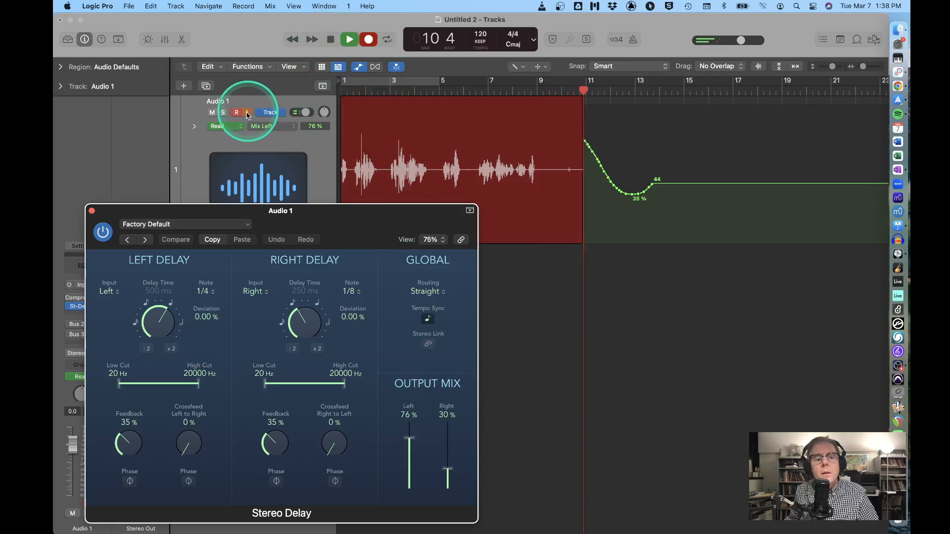
{"action": "left_click", "coordinate": [320, 27]}
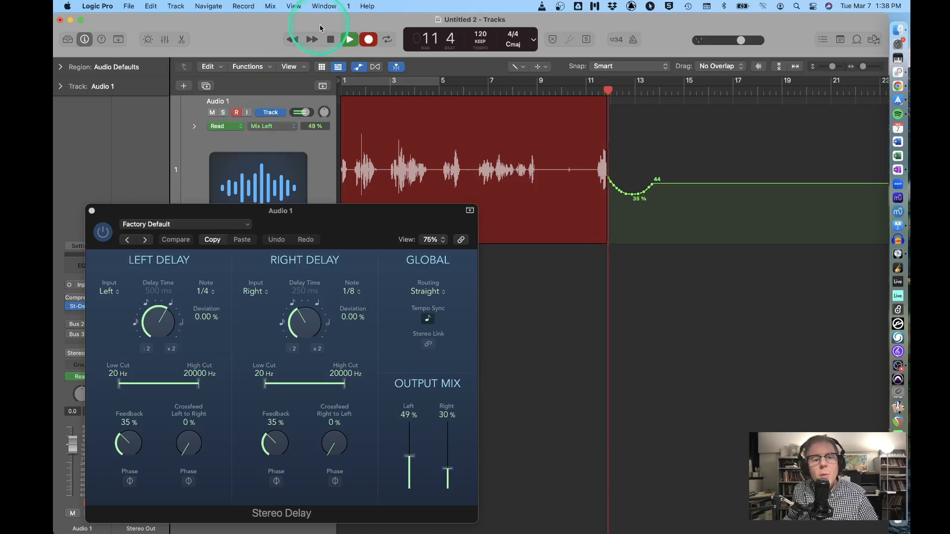
{"action": "left_click", "coordinate": [331, 40]}
{"action": "left_click", "coordinate": [331, 70]}
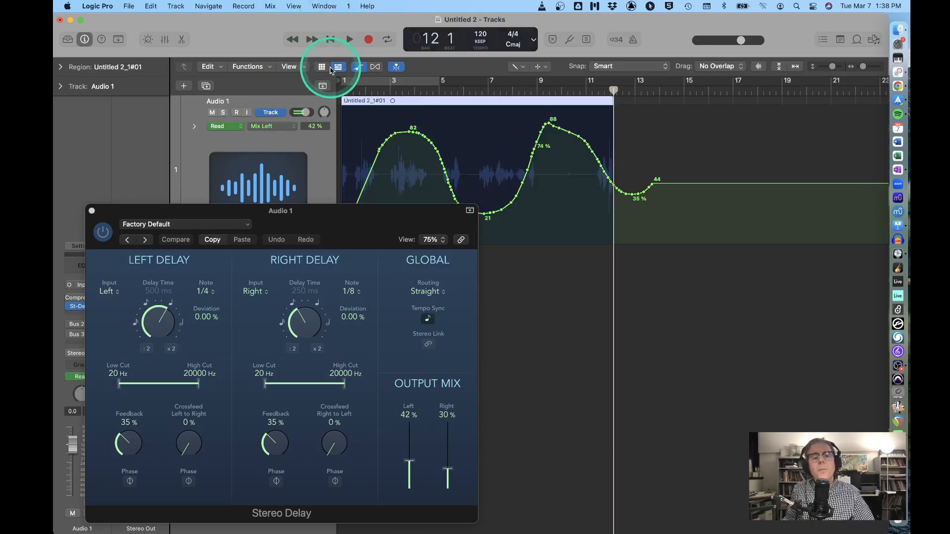
{"action": "left_click", "coordinate": [360, 148]}
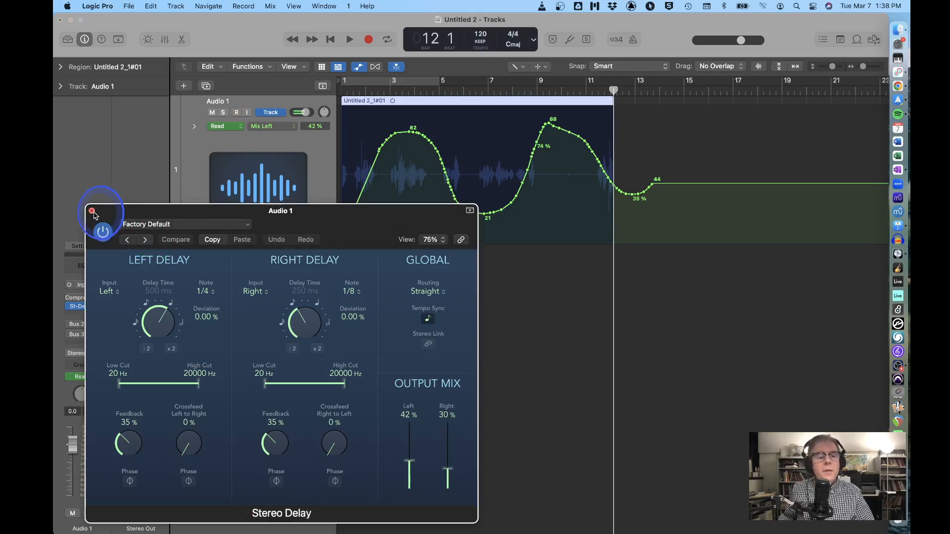
{"action": "left_click", "coordinate": [92, 212]}
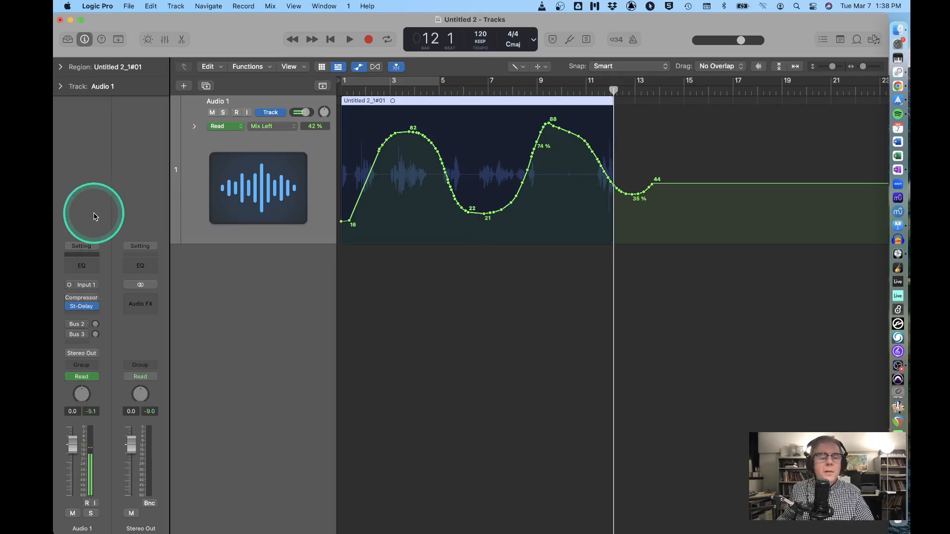
Insert a Ringshifter in Dual Mono format below the Stereo Delay on the Audio 1 channel strip
{"action": "left_click", "coordinate": [78, 315]}
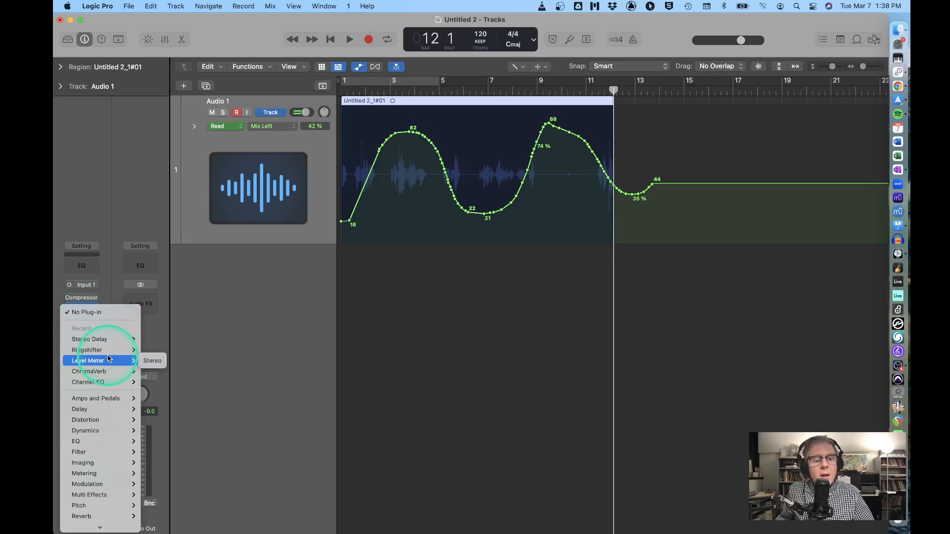
{"action": "mouse_move", "coordinate": [108, 352]}
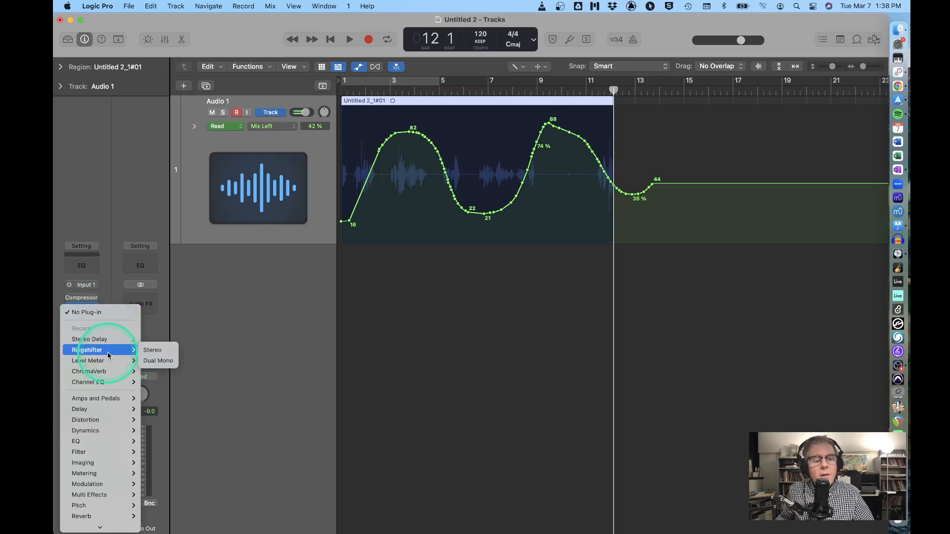
{"action": "left_click", "coordinate": [149, 360]}
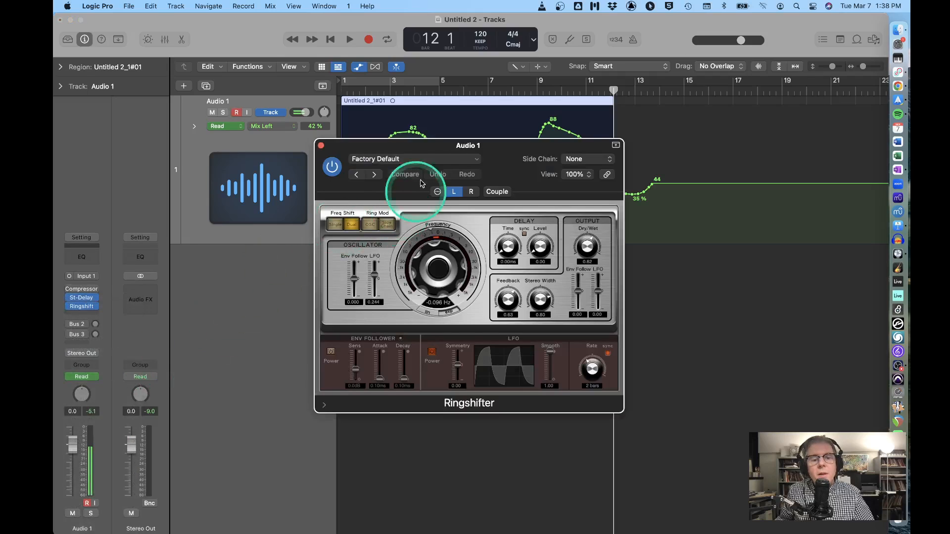
Load the Mutants preset from the 03 Warped category in the Ringshifter and move its window below the automation curve
{"action": "left_click", "coordinate": [409, 163]}
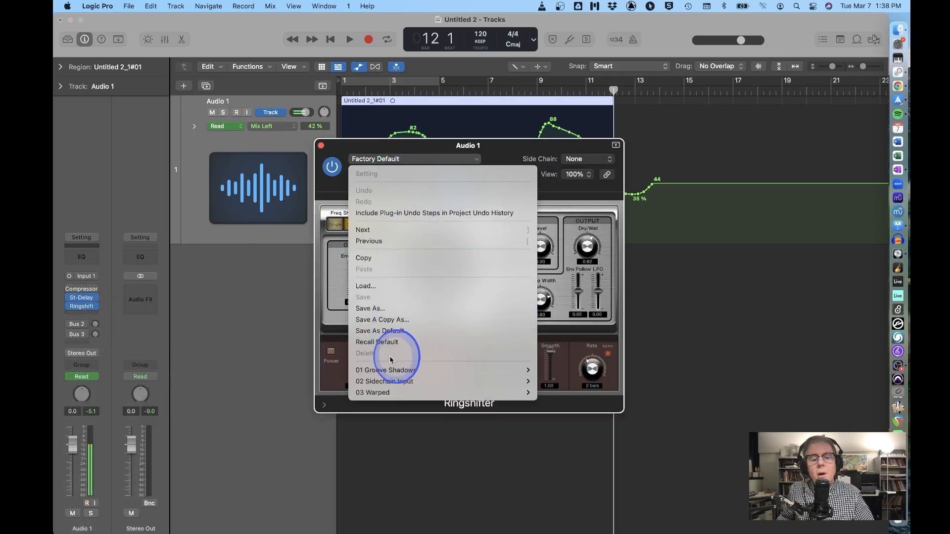
{"action": "mouse_move", "coordinate": [384, 392]}
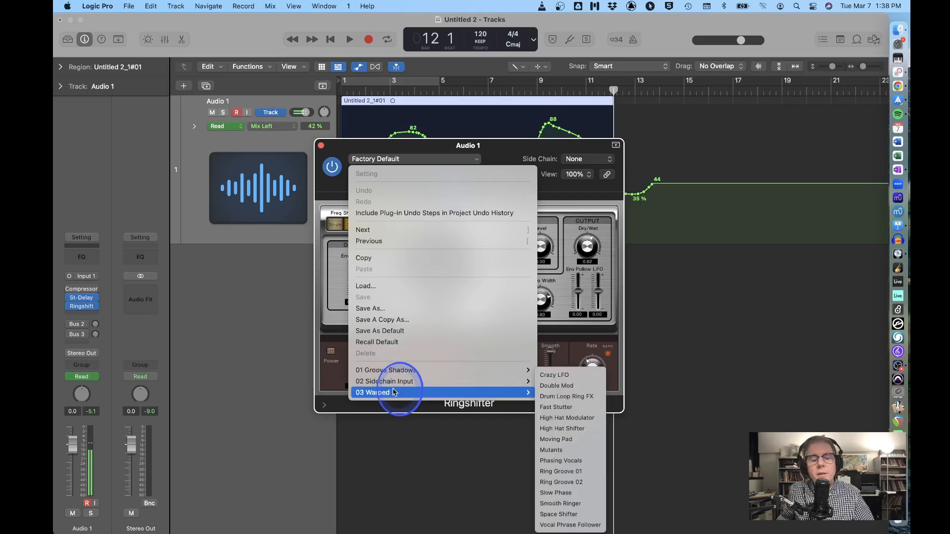
{"action": "left_click", "coordinate": [567, 449]}
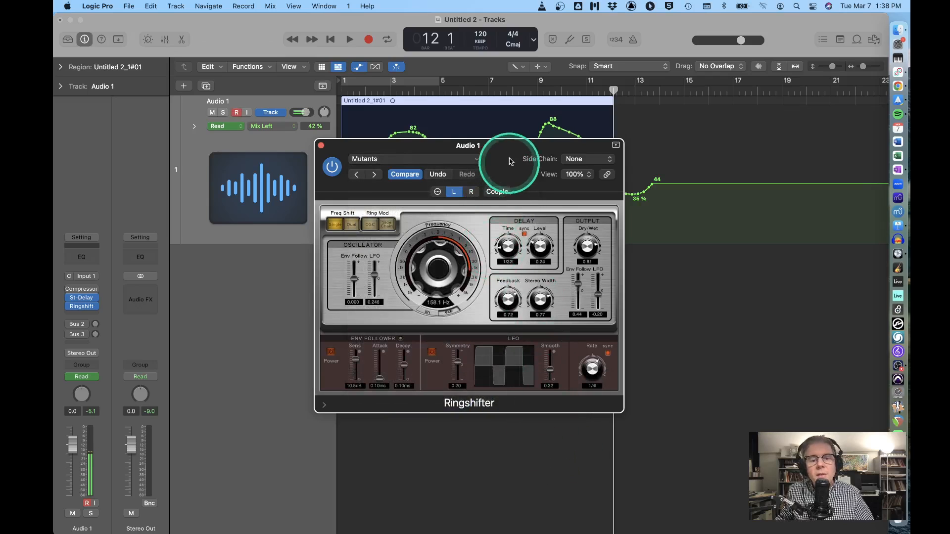
{"action": "left_click_drag", "start_coordinate": [510, 161], "coordinate": [517, 282]}
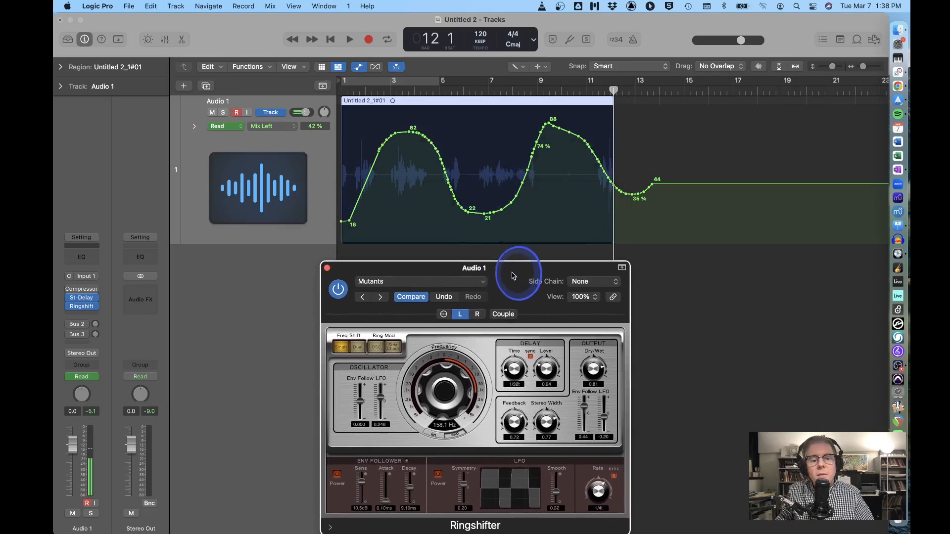
Audition the Ringshifter on Audio 1 with input monitoring on, then switch monitoring off and close the effect window
{"action": "left_click", "coordinate": [236, 112]}
{"action": "left_click", "coordinate": [246, 113]}
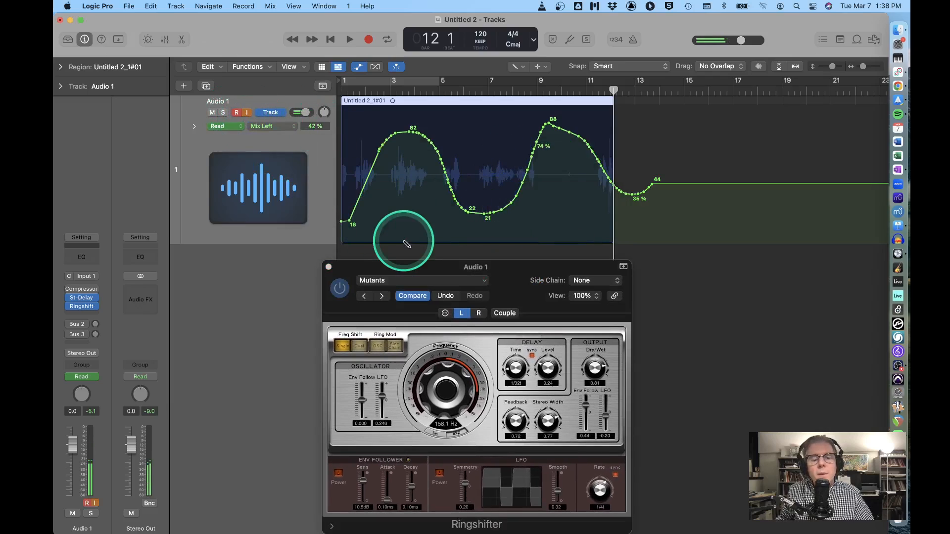
{"action": "left_click_drag", "start_coordinate": [424, 272], "coordinate": [313, 219]}
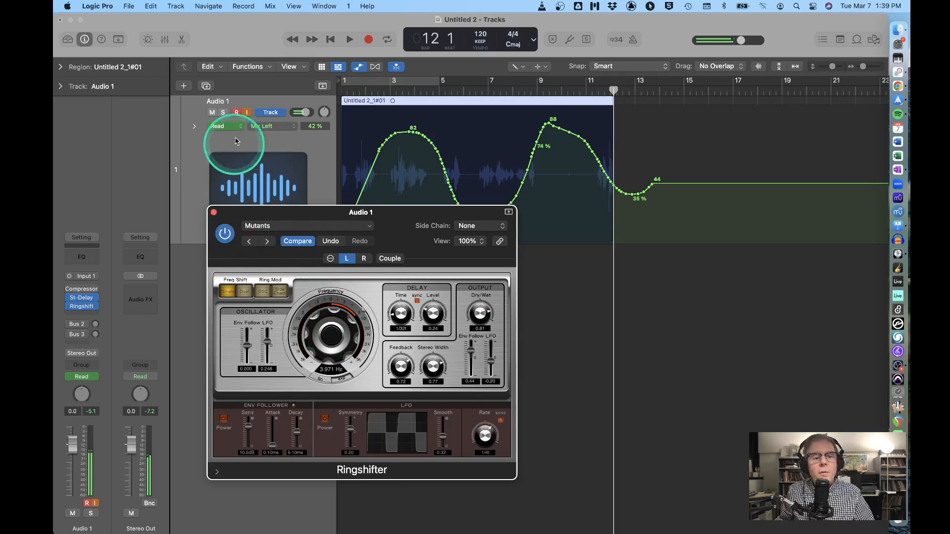
{"action": "left_click", "coordinate": [247, 113]}
{"action": "left_click", "coordinate": [212, 213]}
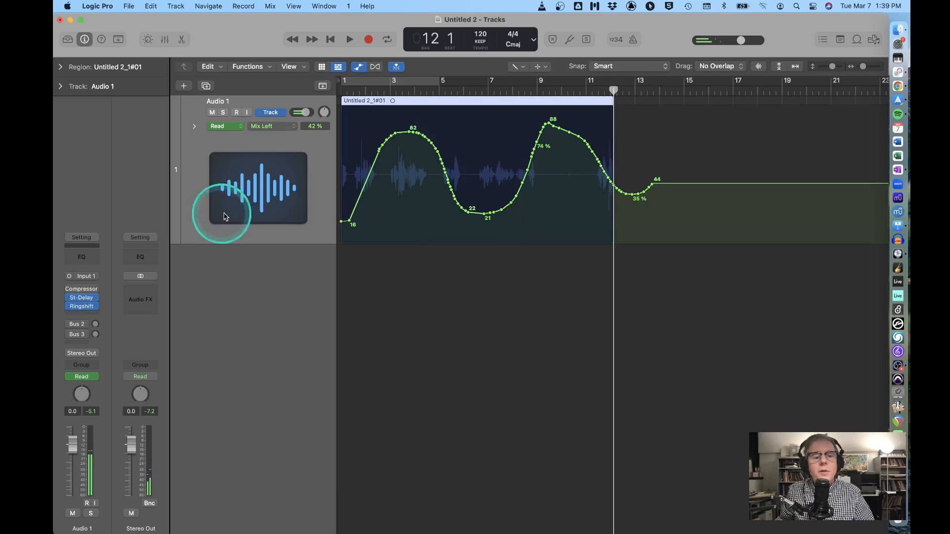
Show the Ringshifter's Group A Frequency automation on Audio 1 and draw a wavy curve from bar 1 to about bar 17
{"action": "left_click", "coordinate": [277, 126]}
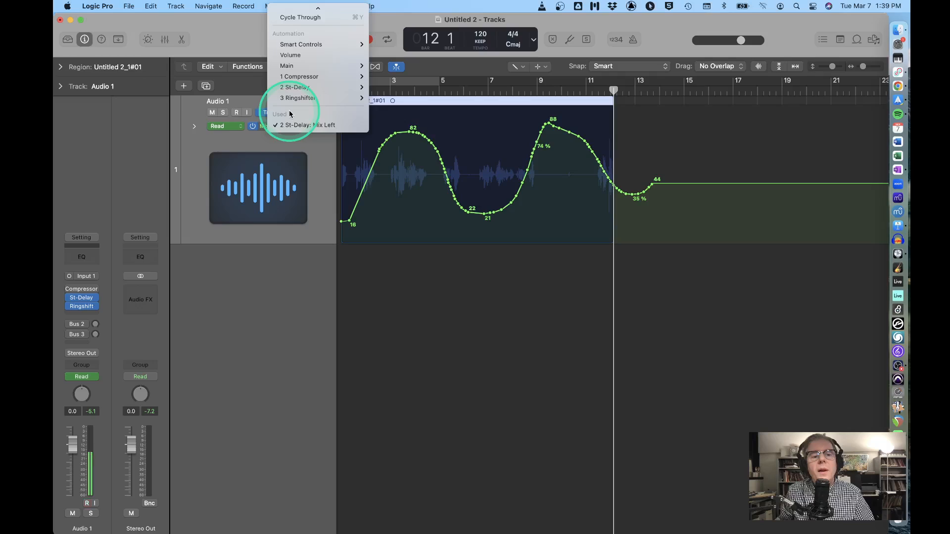
{"action": "mouse_move", "coordinate": [300, 99]}
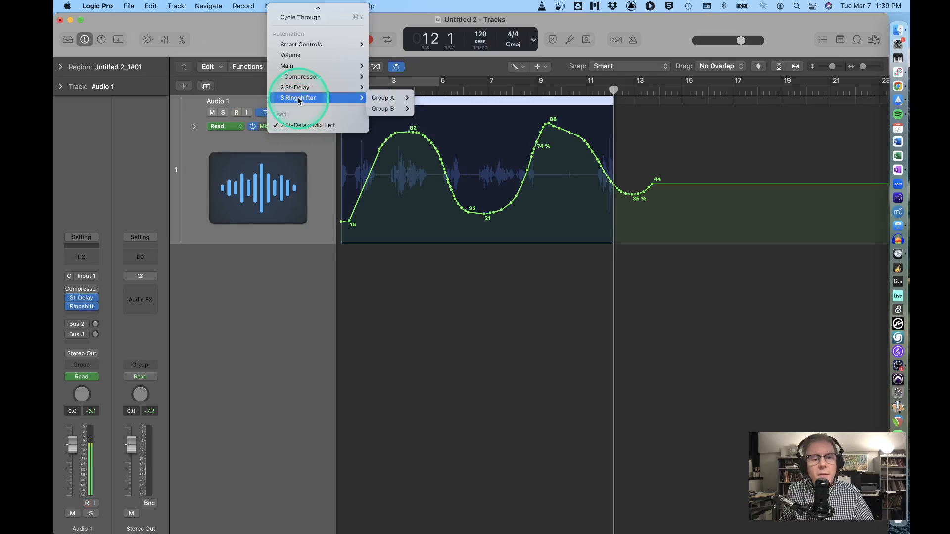
{"action": "mouse_move", "coordinate": [393, 99]}
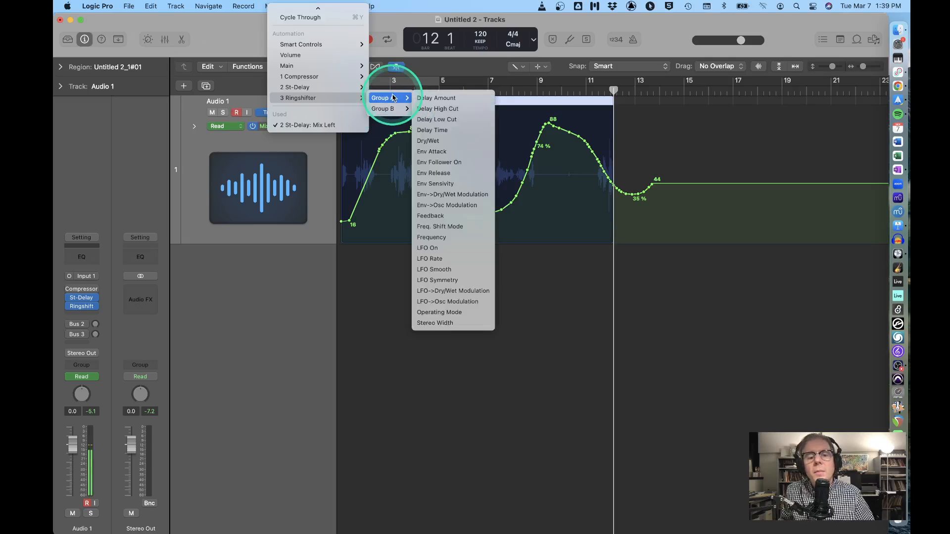
{"action": "left_click", "coordinate": [437, 237]}
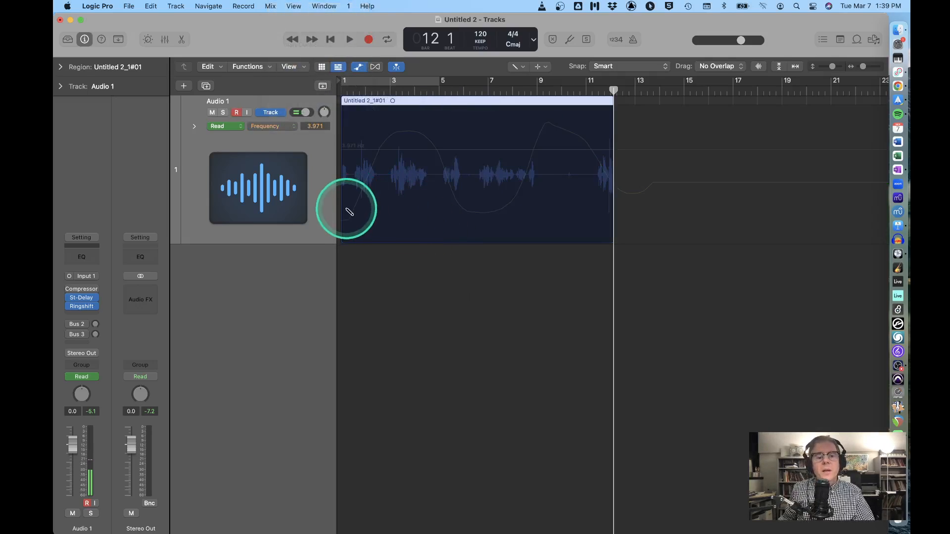
{"action": "mouse_move", "coordinate": [348, 214]}
{"action": "left_mouse_down"}
{"action": "mouse_move", "coordinate": [371, 169]}
{"action": "mouse_move", "coordinate": [435, 134]}
{"action": "mouse_move", "coordinate": [547, 213]}
{"action": "mouse_move", "coordinate": [639, 144]}
{"action": "mouse_move", "coordinate": [698, 208]}
{"action": "mouse_move", "coordinate": [752, 138]}
{"action": "left_mouse_up"}
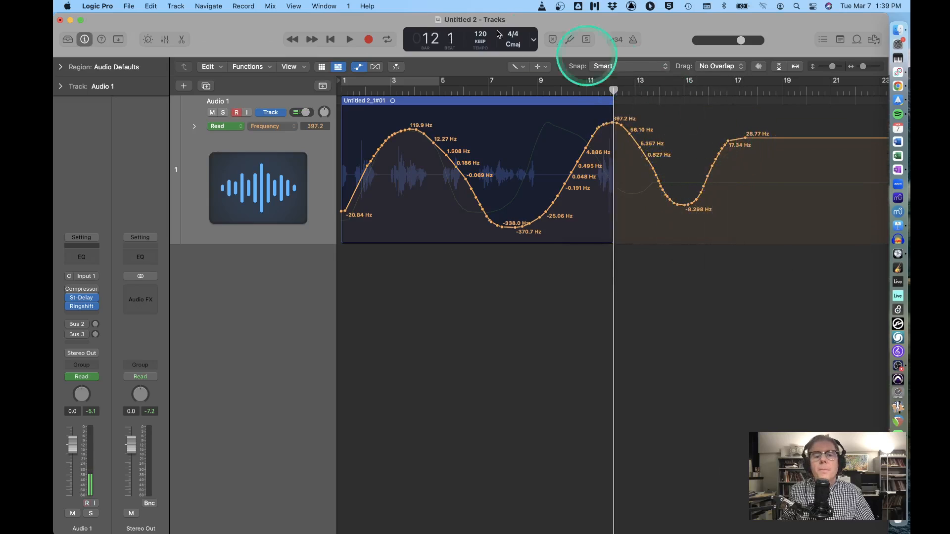
Record Audio 1 with input monitoring from bar 12 to about bar 20 while the open Ringshifter window shows the Frequency automation
{"action": "left_click", "coordinate": [366, 41]}
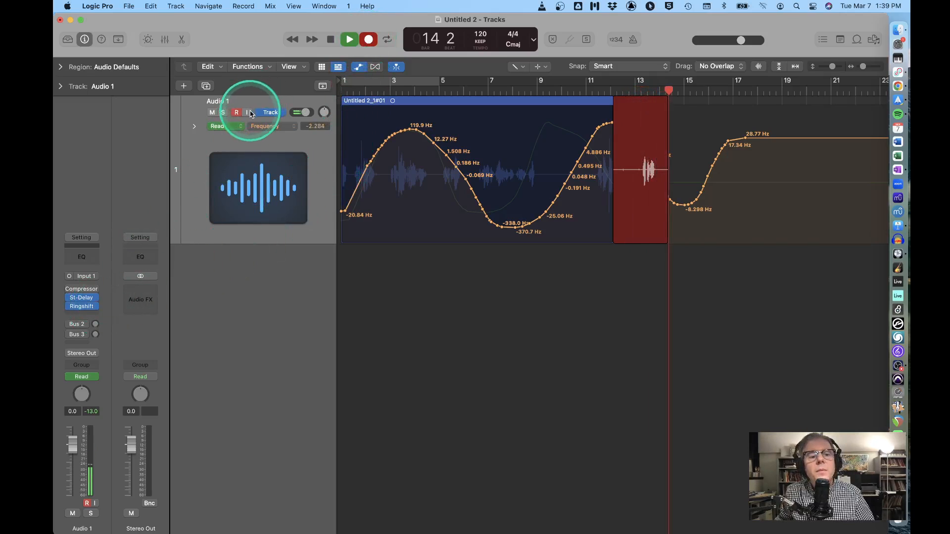
{"action": "left_click", "coordinate": [84, 307]}
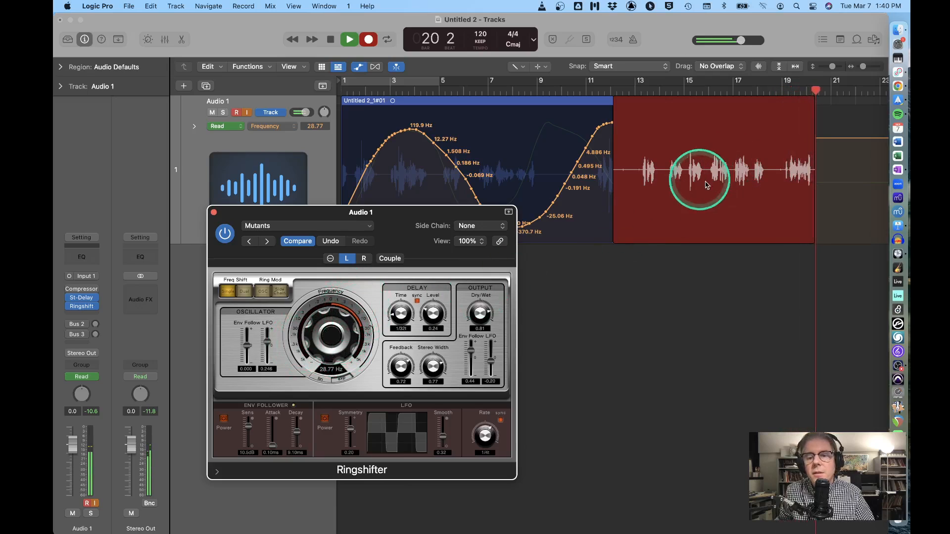
{"action": "key", "text": "space"}
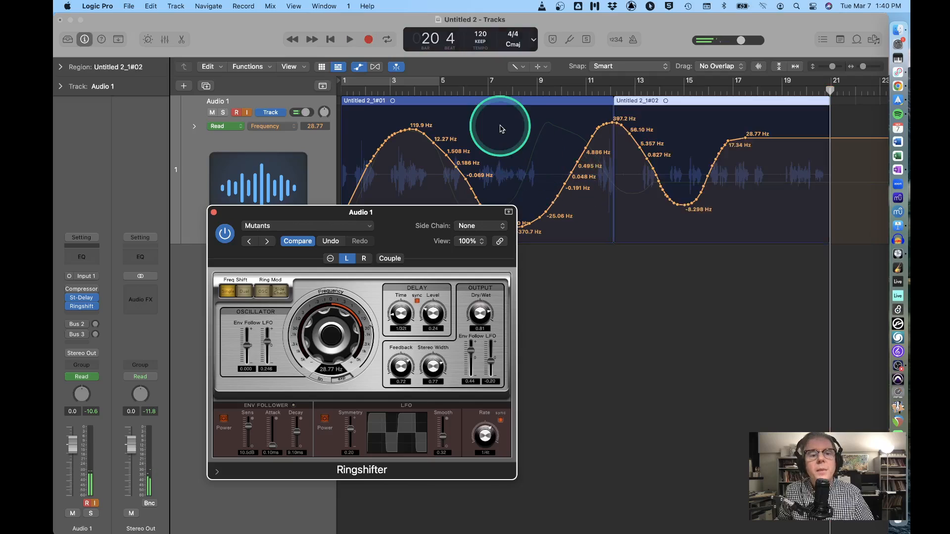
Record another take on Audio 1 from bar 1 to about bar 4, then turn off input monitoring and close the Ringshifter
{"action": "left_click", "coordinate": [327, 42]}
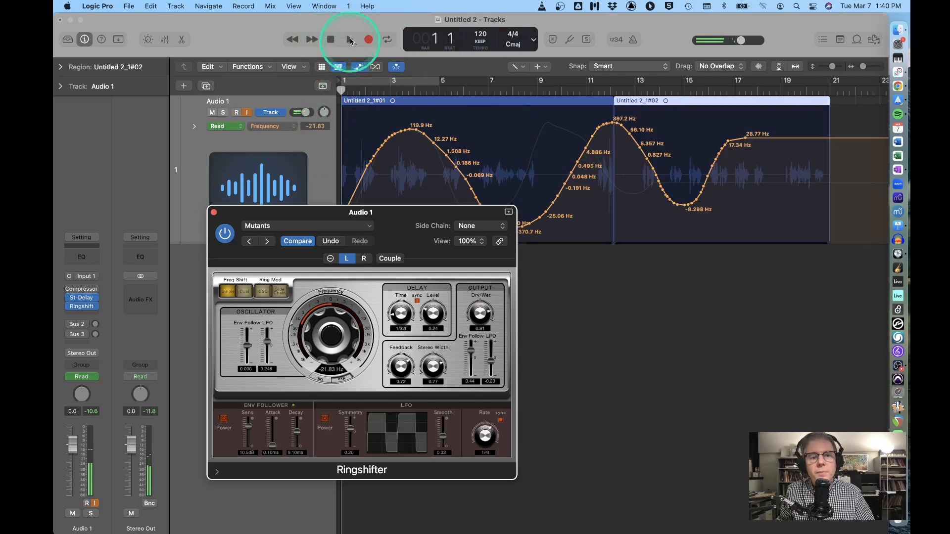
{"action": "left_click", "coordinate": [367, 42]}
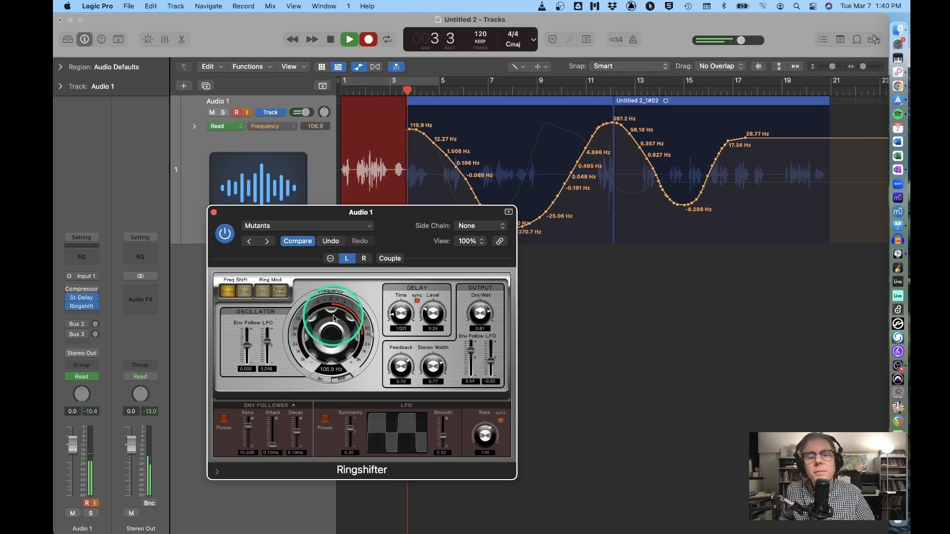
{"action": "left_click", "coordinate": [330, 41]}
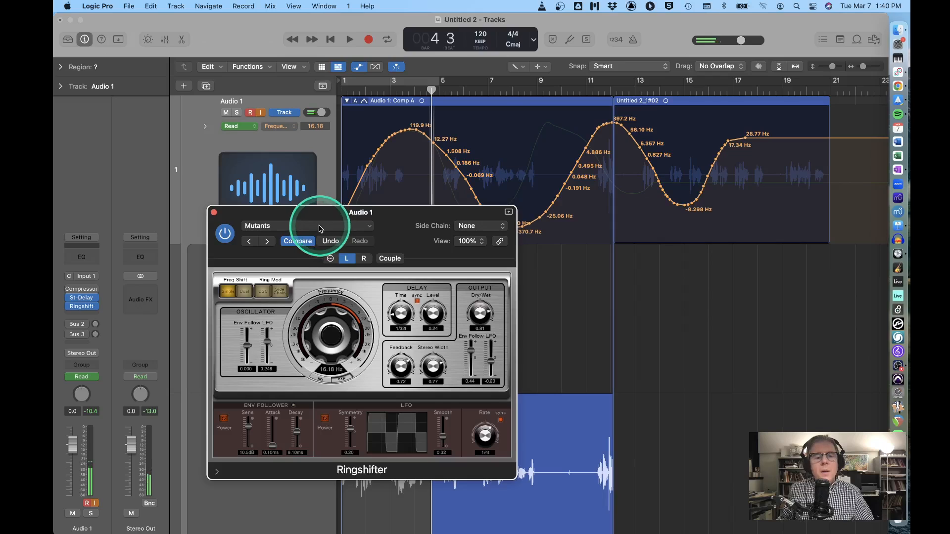
{"action": "left_click", "coordinate": [214, 213]}
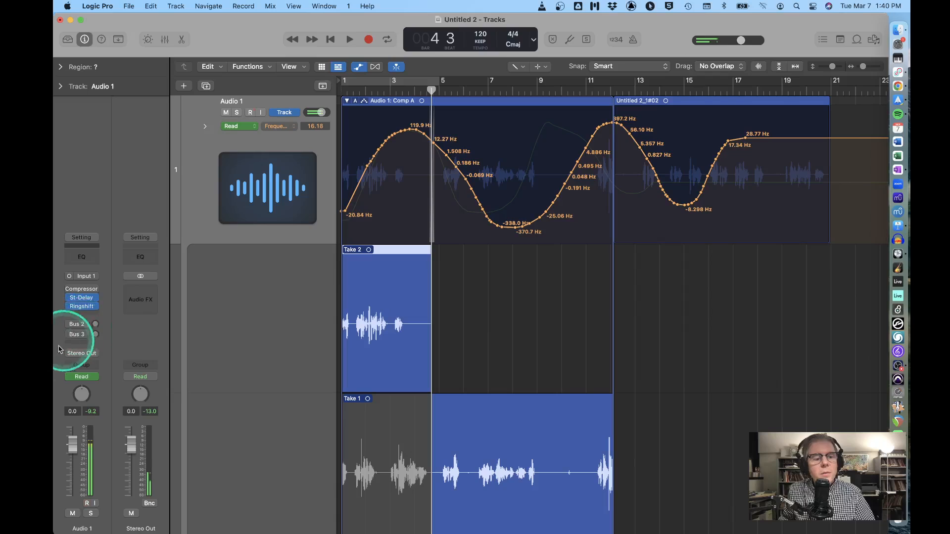
Move the Ringshifter above the Stereo Delay on the Audio 1 channel strip and listen to it with input monitoring on
{"action": "mouse_move", "coordinate": [85, 311]}
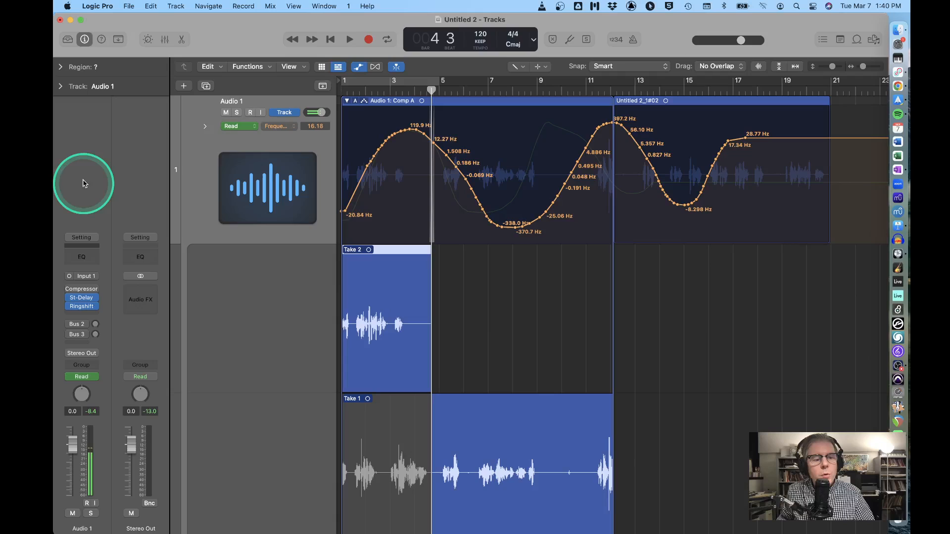
{"action": "mouse_move", "coordinate": [74, 381]}
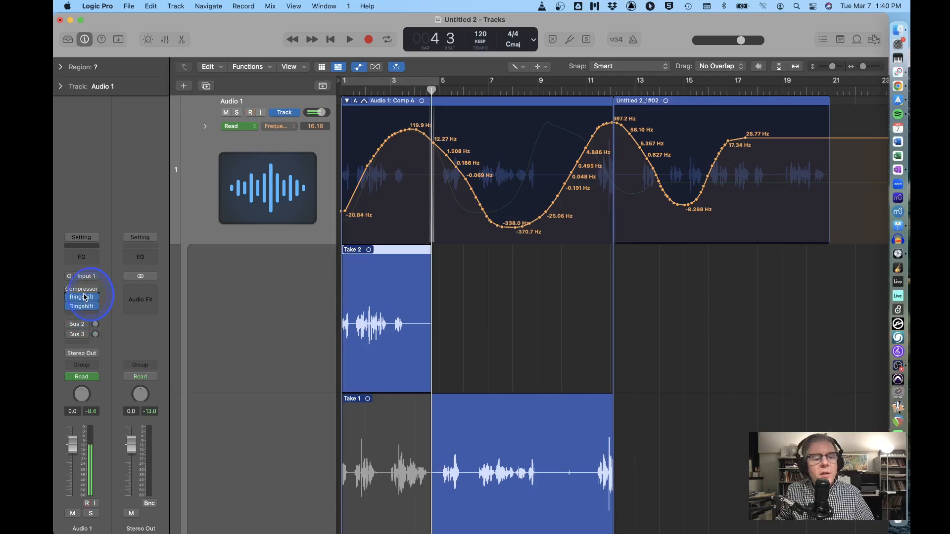
{"action": "left_click_drag", "start_coordinate": [84, 295], "coordinate": [86, 297]}
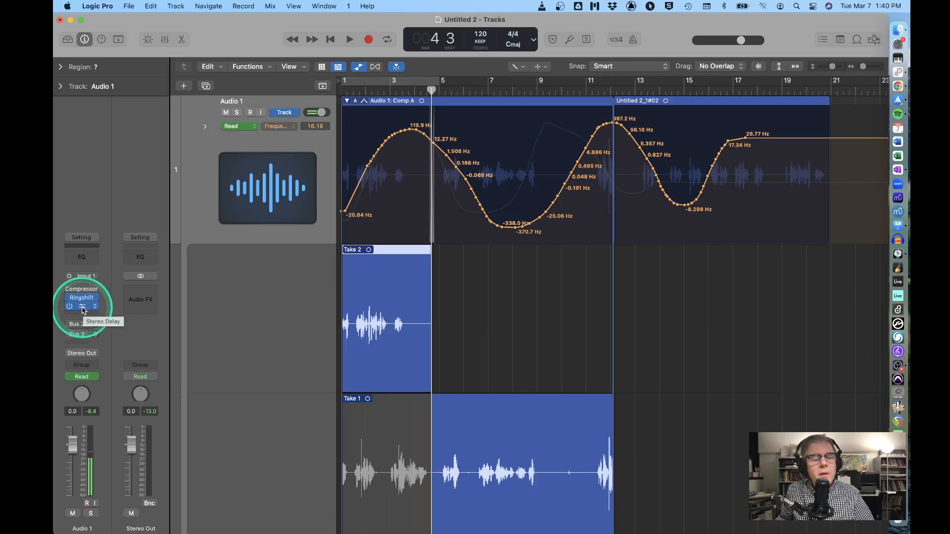
{"action": "left_click", "coordinate": [261, 113]}
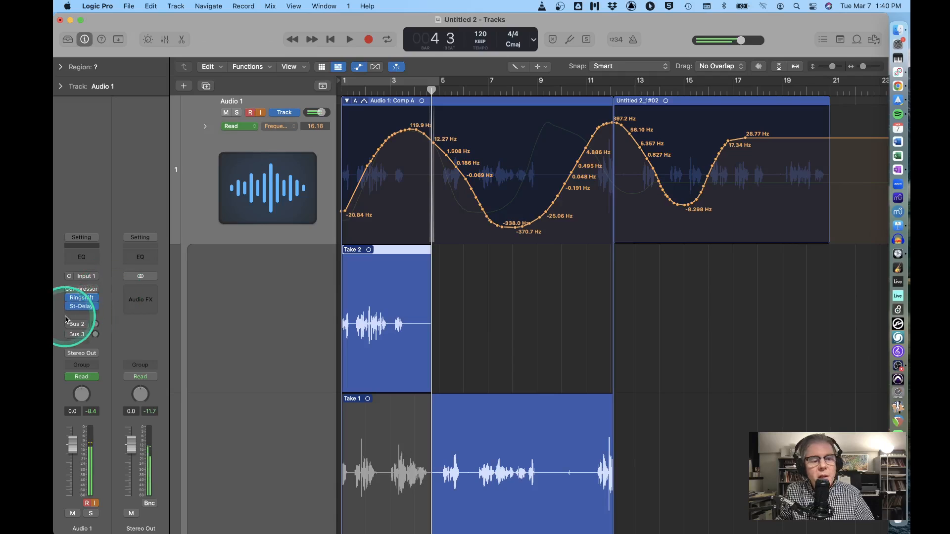
Put the Stereo Delay back above the Ringshifter and listen briefly with input monitoring on before switching it off
{"action": "mouse_move", "coordinate": [80, 307]}
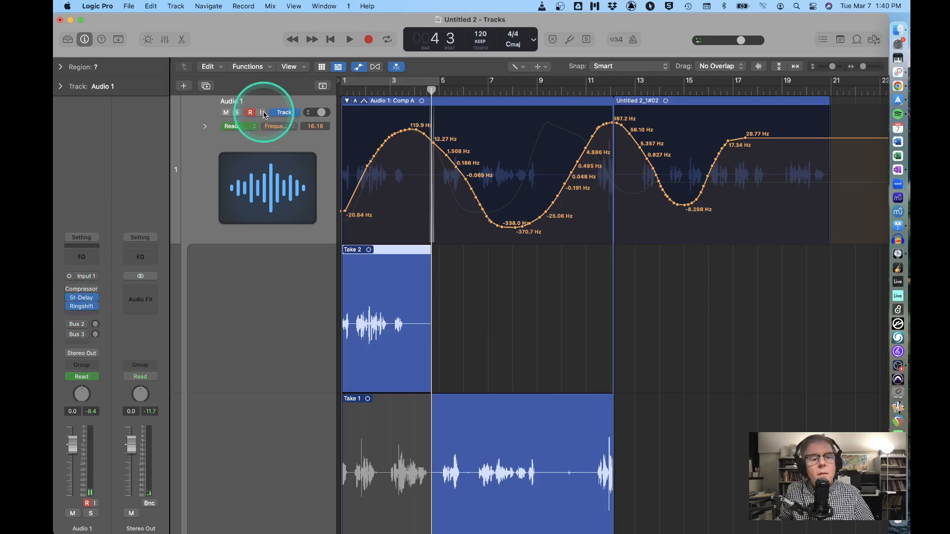
{"action": "left_click", "coordinate": [80, 303]}
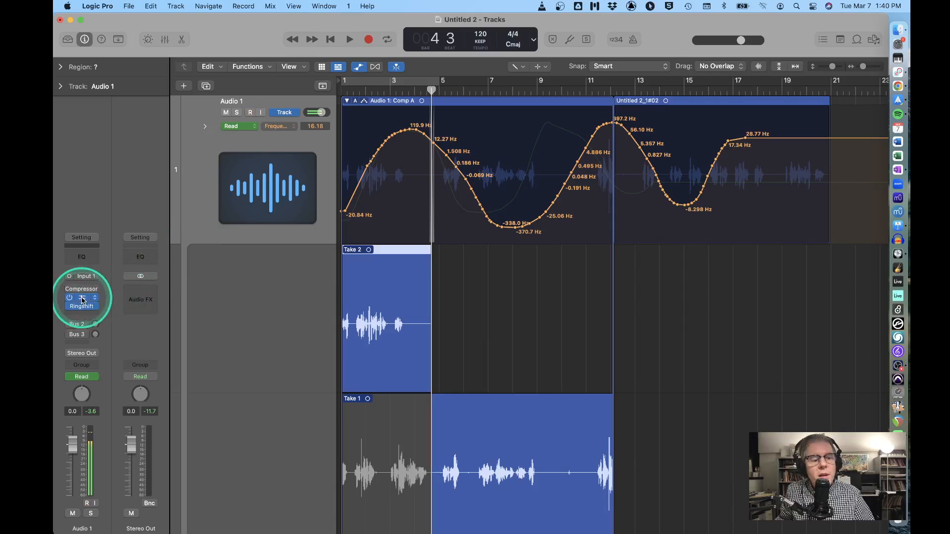
{"action": "left_click", "coordinate": [254, 116]}
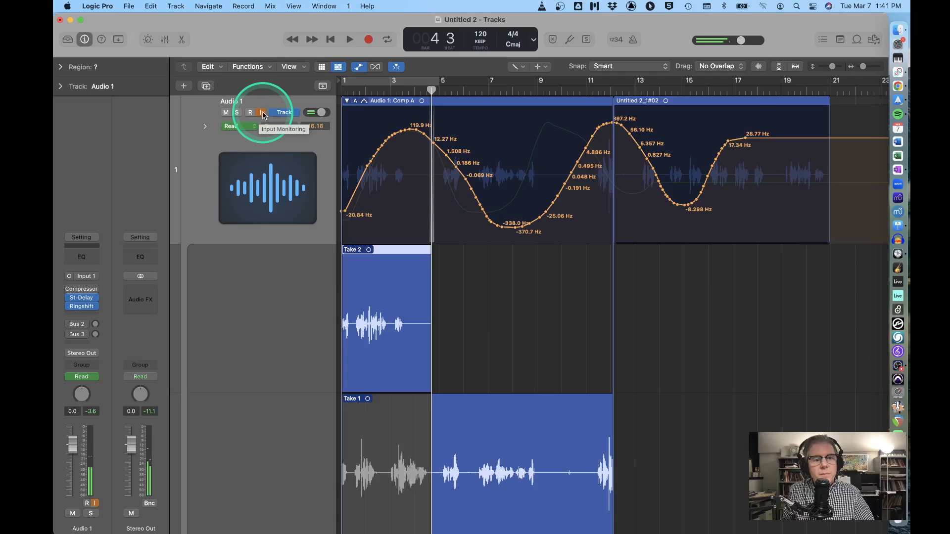
{"action": "left_click", "coordinate": [257, 117]}
Clear the region selection on Audio 1 and return the playhead to bar 1
{"action": "left_click", "coordinate": [230, 250]}
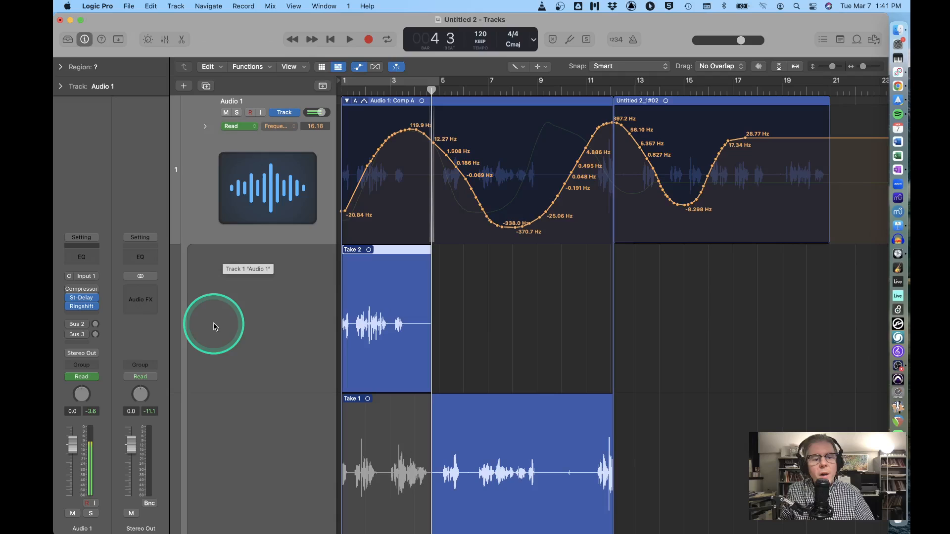
{"action": "left_click", "coordinate": [196, 152]}
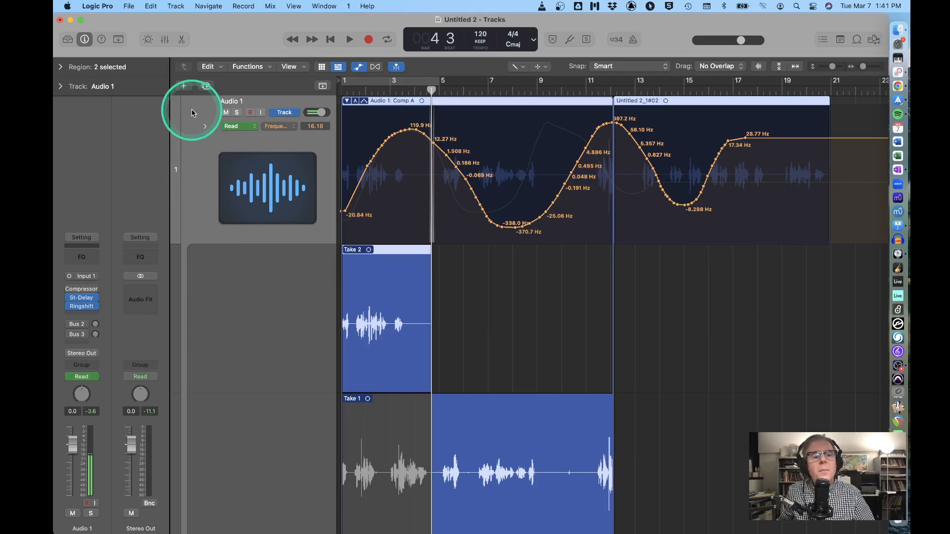
{"action": "left_click", "coordinate": [390, 249]}
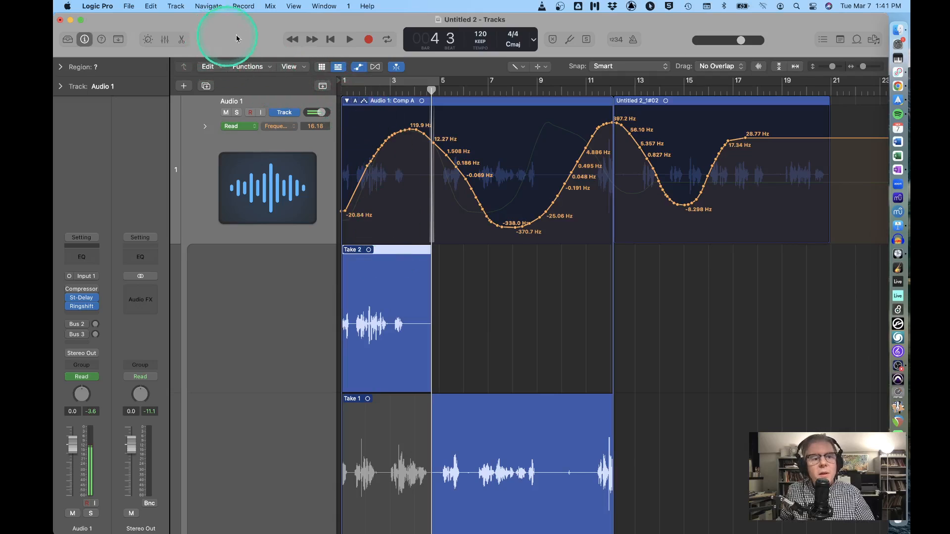
{"action": "left_click", "coordinate": [331, 43]}
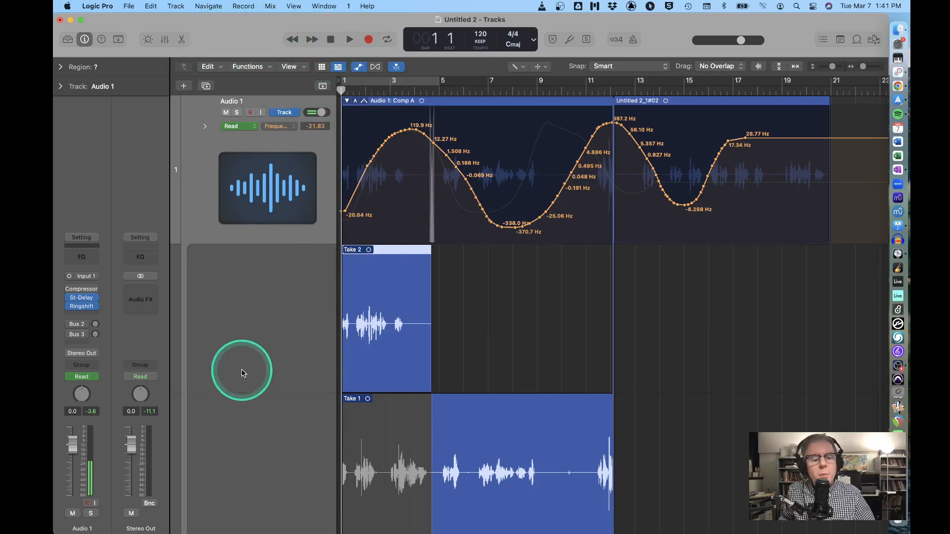
Hide the track automation and shrink the Take 1 and Take 2 lanes under Audio 1 to thin strips
{"action": "scroll", "coordinate": [246, 422], "scroll_direction": "down", "scroll_amount": 2}
{"action": "key", "text": "super+f"}
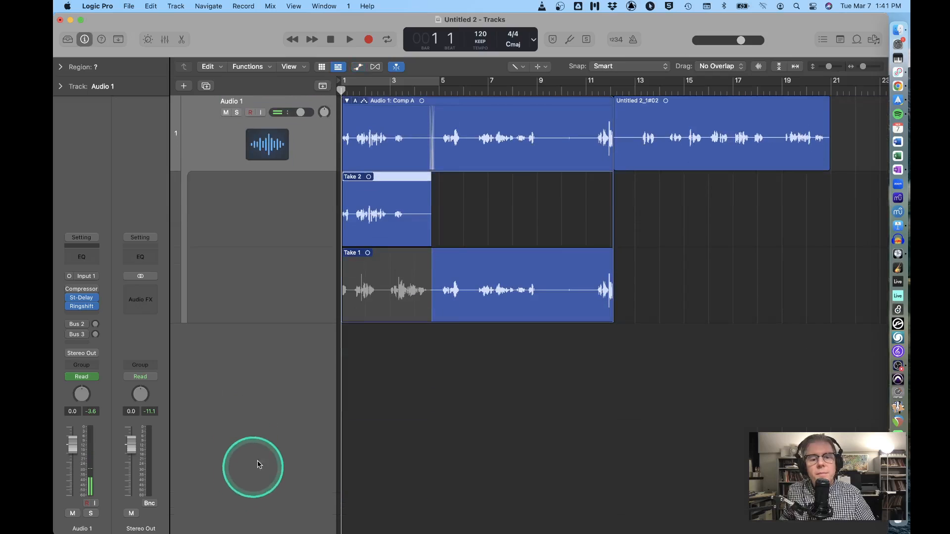
{"action": "left_click_drag", "start_coordinate": [274, 322], "coordinate": [282, 106]}
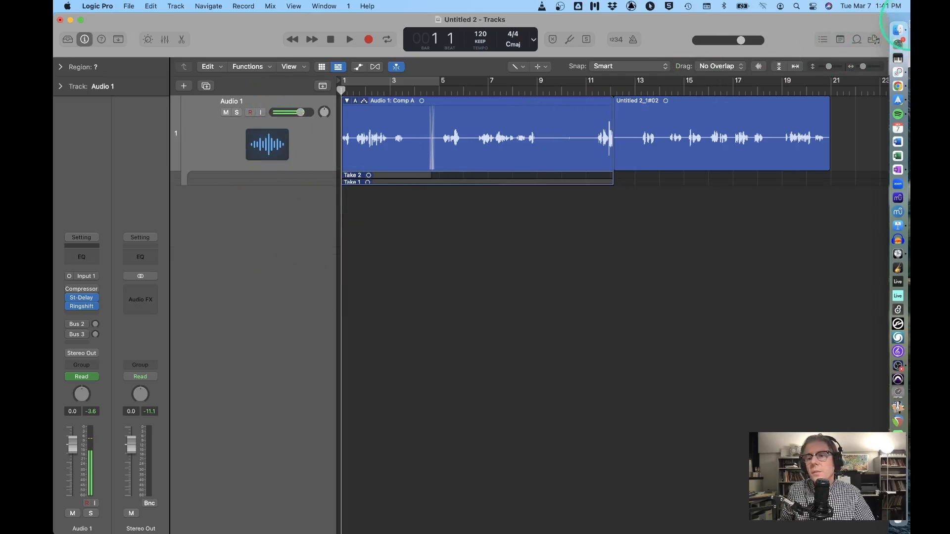
Add FR_mexico_car.wav from Finder's Field Recordings folder on a new track below Audio 1 and move its region to bar 7
{"action": "left_click", "coordinate": [898, 31]}
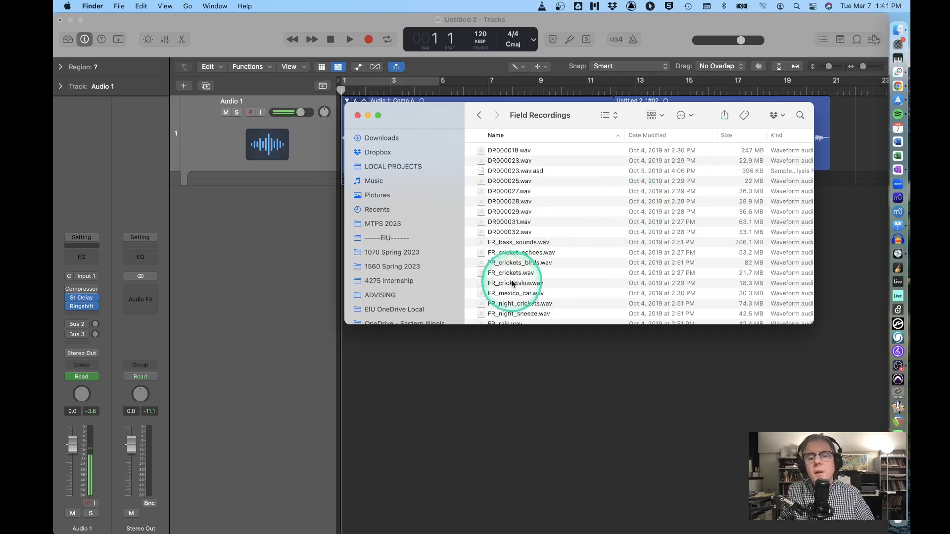
{"action": "left_click_drag", "start_coordinate": [488, 296], "coordinate": [346, 388]}
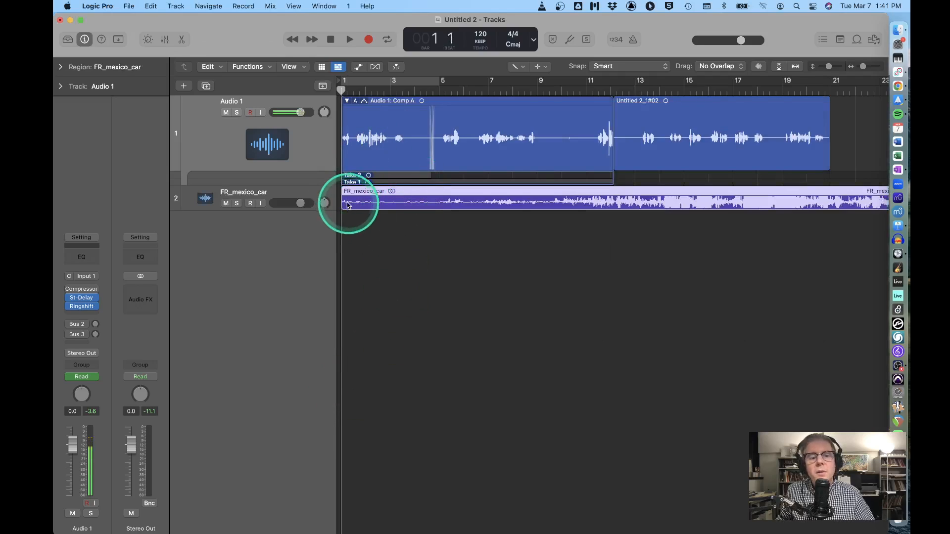
{"action": "left_click_drag", "start_coordinate": [345, 202], "coordinate": [539, 205]}
{"action": "scroll", "coordinate": [548, 202], "scroll_direction": "right", "scroll_amount": 5}
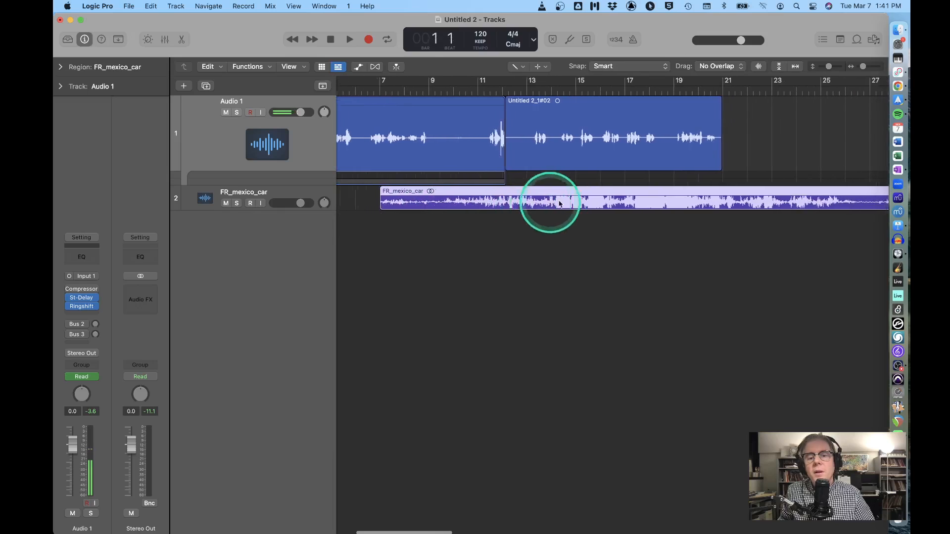
Move the FR_mexico_car region one bar earlier so it starts at bar 6
{"action": "left_click_drag", "start_coordinate": [598, 193], "coordinate": [573, 195]}
{"action": "scroll", "coordinate": [535, 241], "scroll_direction": "left", "scroll_amount": 5}
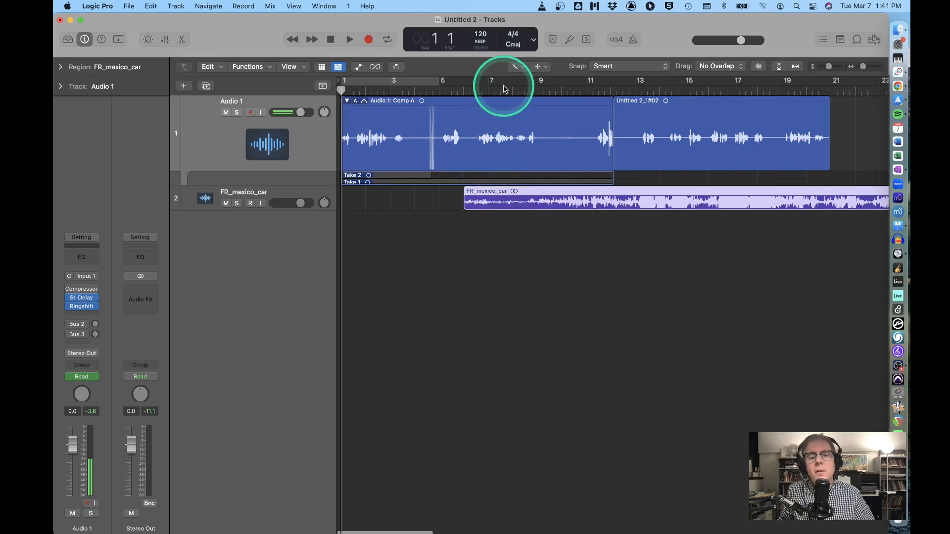
Solo the FR_mexico_car track with a taller track height and play it from bar 7
{"action": "left_click", "coordinate": [238, 204]}
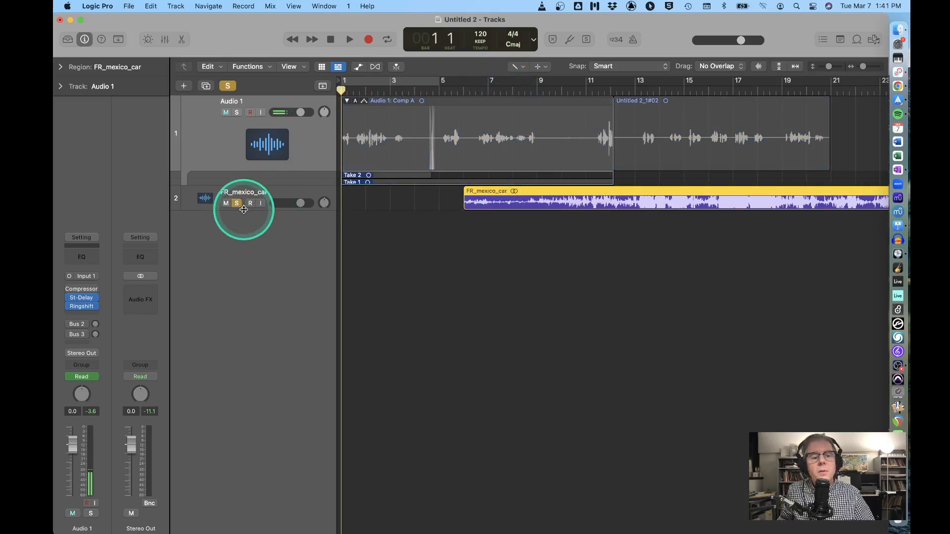
{"action": "left_click_drag", "start_coordinate": [244, 211], "coordinate": [243, 282]}
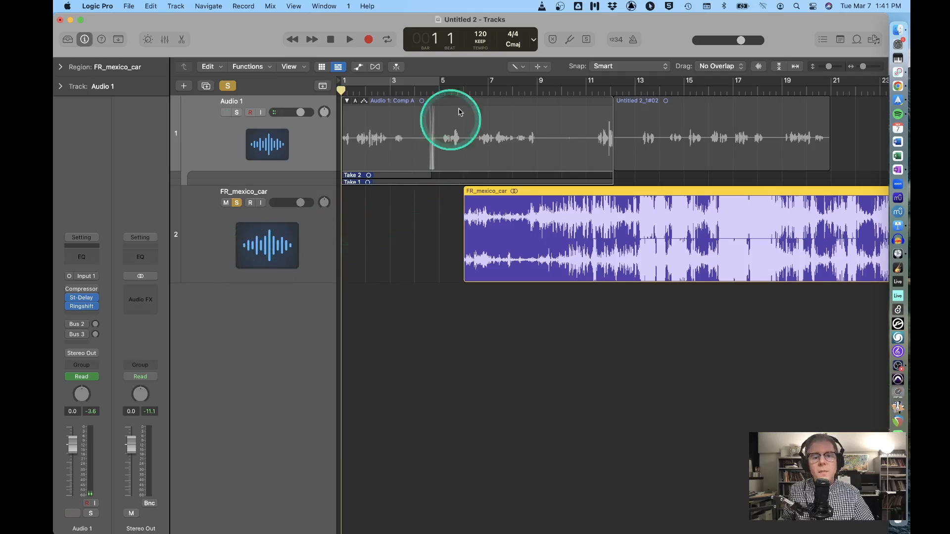
{"action": "key", "text": "space"}
{"action": "left_click", "coordinate": [487, 89]}
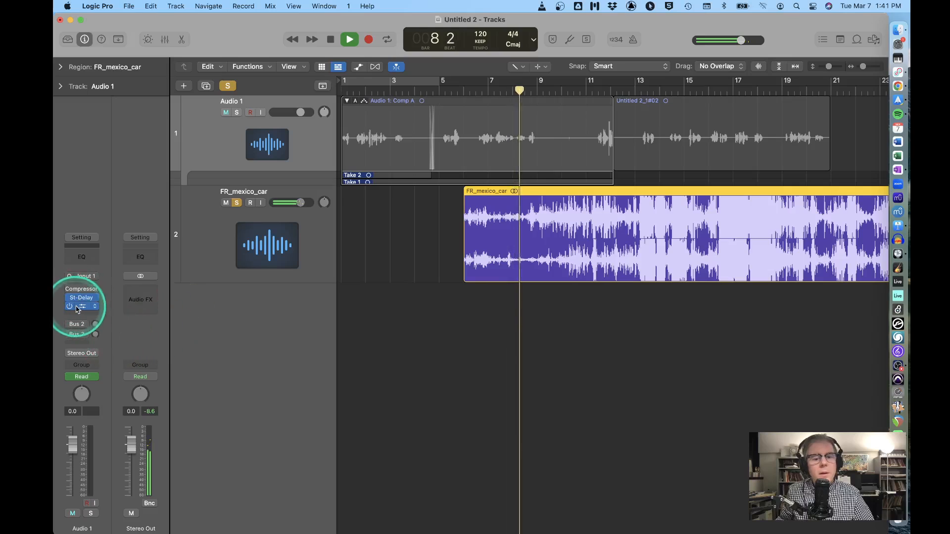
Insert a stereo Stereo Delay below the Channel EQ on the FR_mexico_car track and set its right output mix to 43%
{"action": "left_click", "coordinate": [322, 270]}
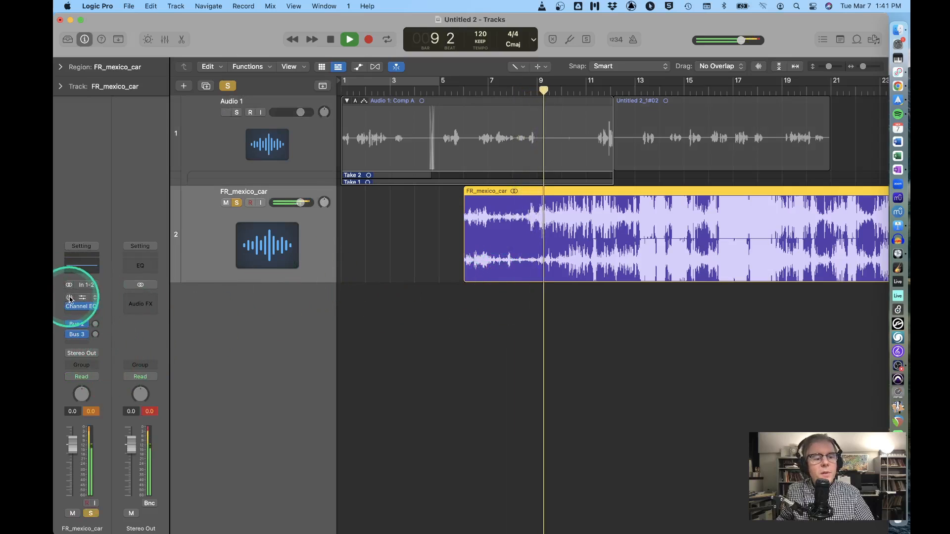
{"action": "left_click", "coordinate": [76, 314]}
{"action": "mouse_move", "coordinate": [102, 412]}
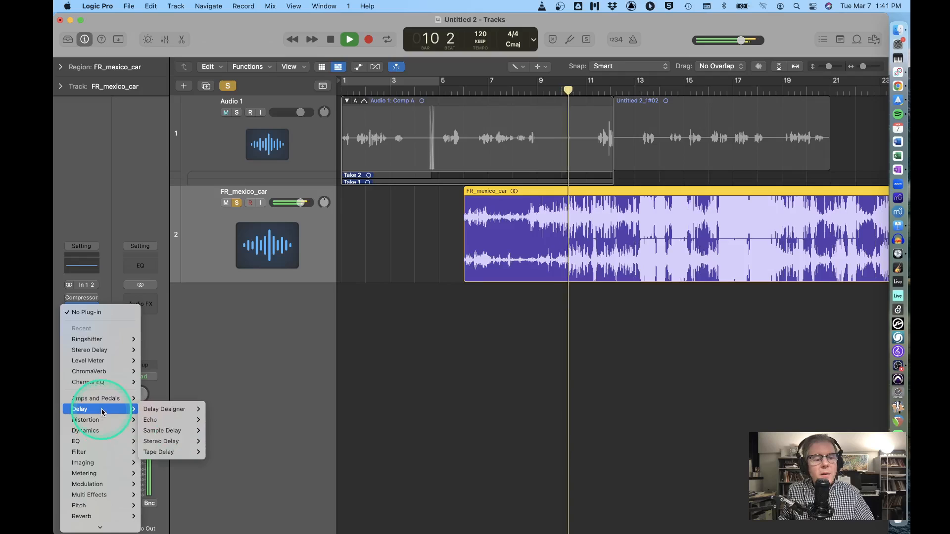
{"action": "mouse_move", "coordinate": [161, 448]}
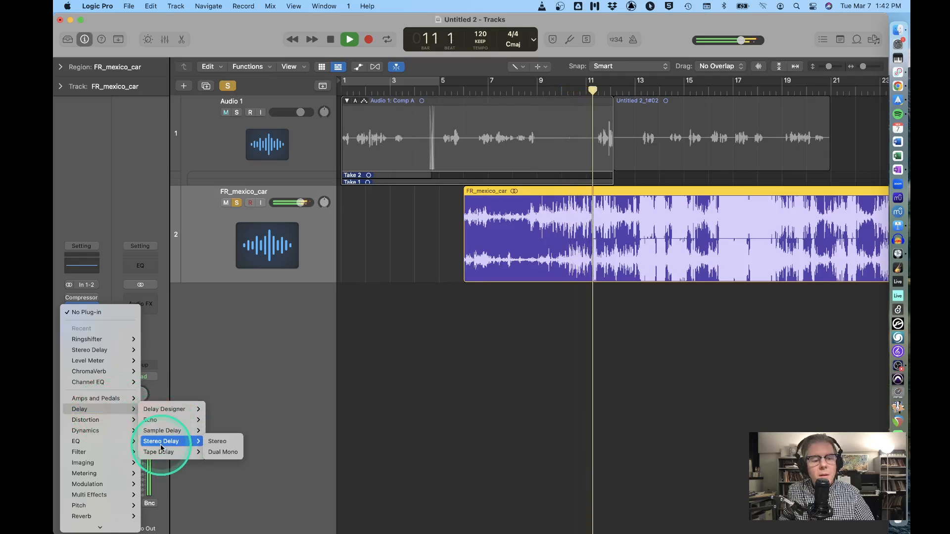
{"action": "left_click", "coordinate": [215, 445]}
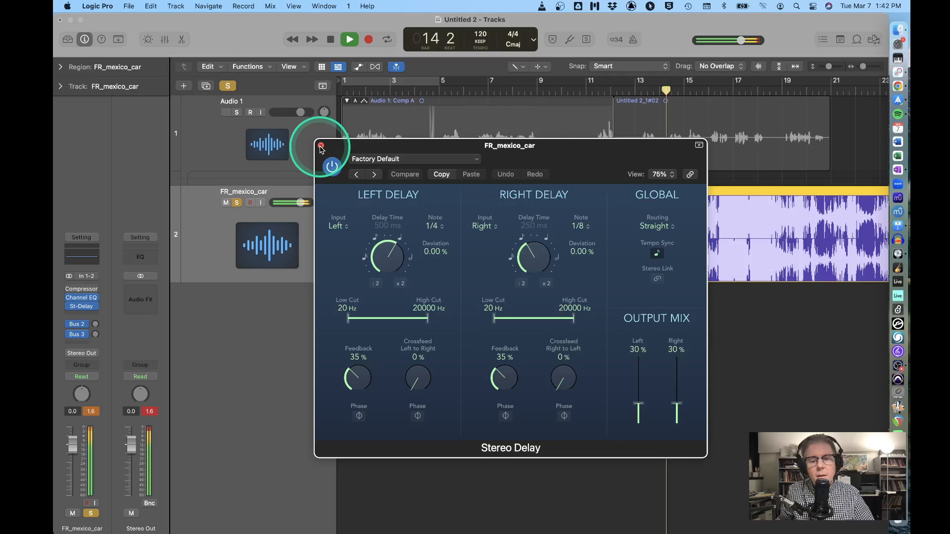
{"action": "left_click_drag", "start_coordinate": [677, 406], "coordinate": [679, 396]}
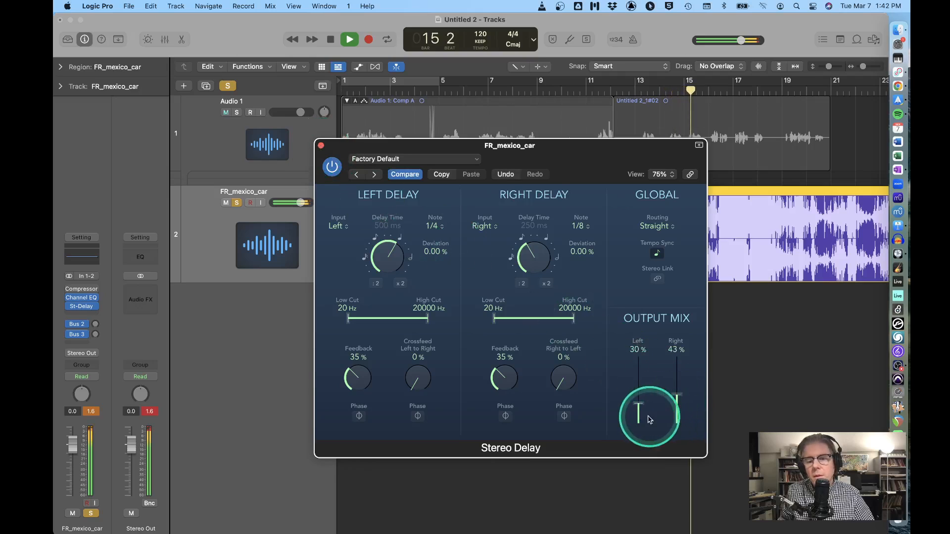
{"action": "left_click", "coordinate": [321, 146]}
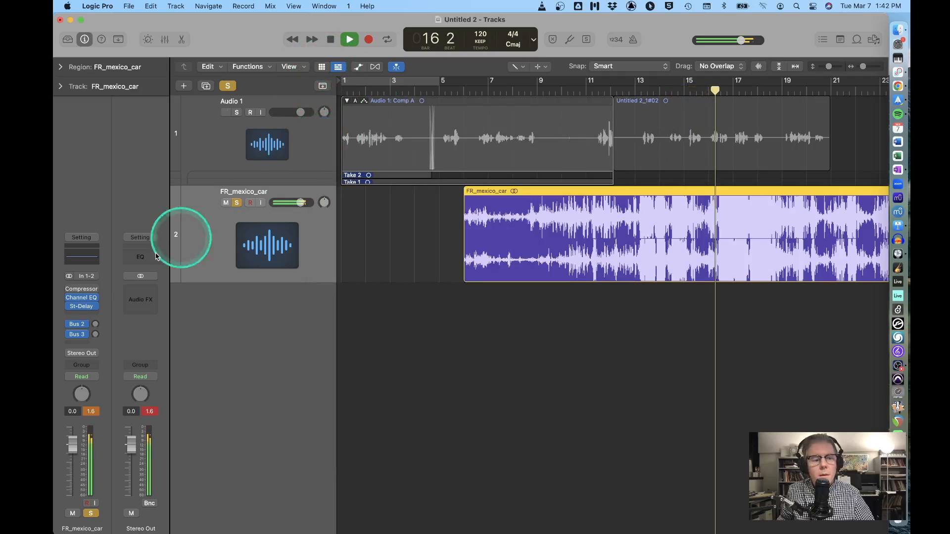
Insert a Ringshifter below the Stereo Delay on the FR_mexico_car track, listen to it and stop playback
{"action": "left_click", "coordinate": [81, 316]}
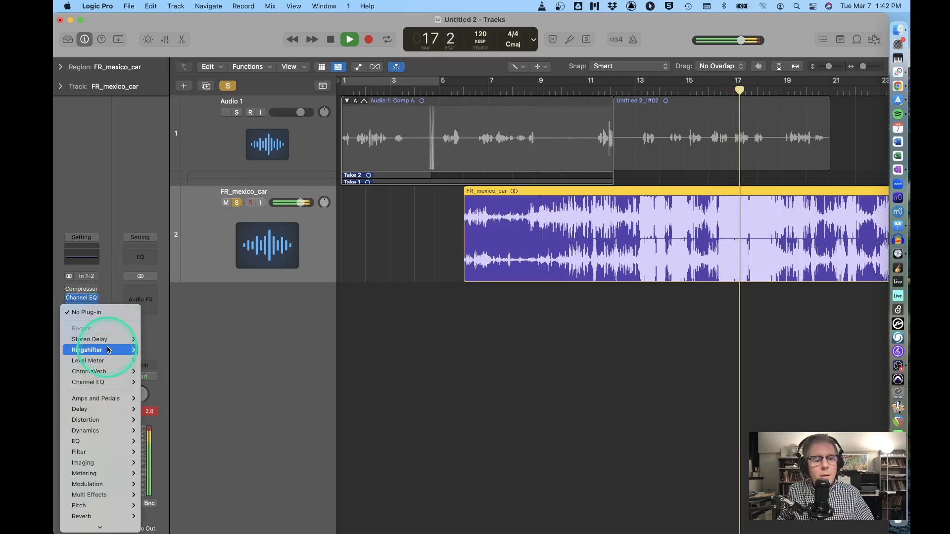
{"action": "mouse_move", "coordinate": [108, 350]}
{"action": "left_click", "coordinate": [151, 362]}
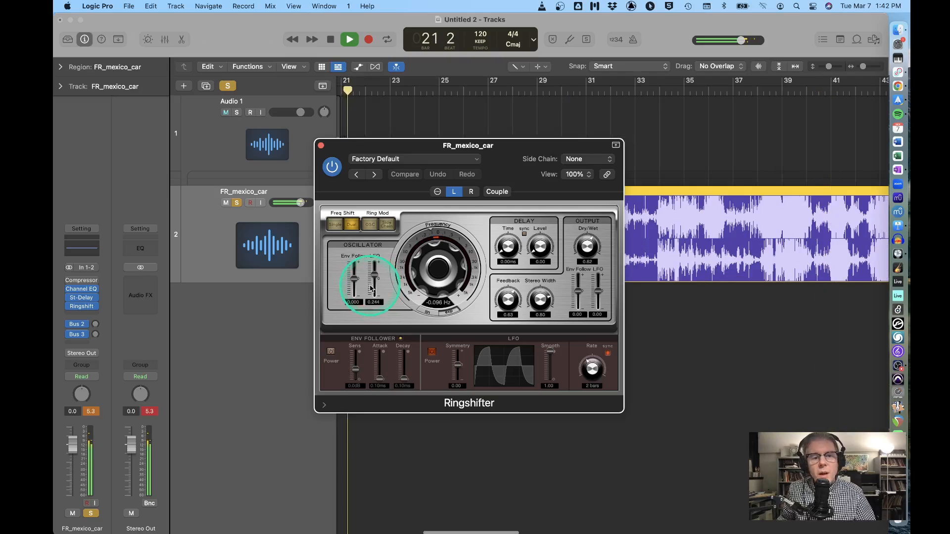
{"action": "left_click", "coordinate": [331, 39]}
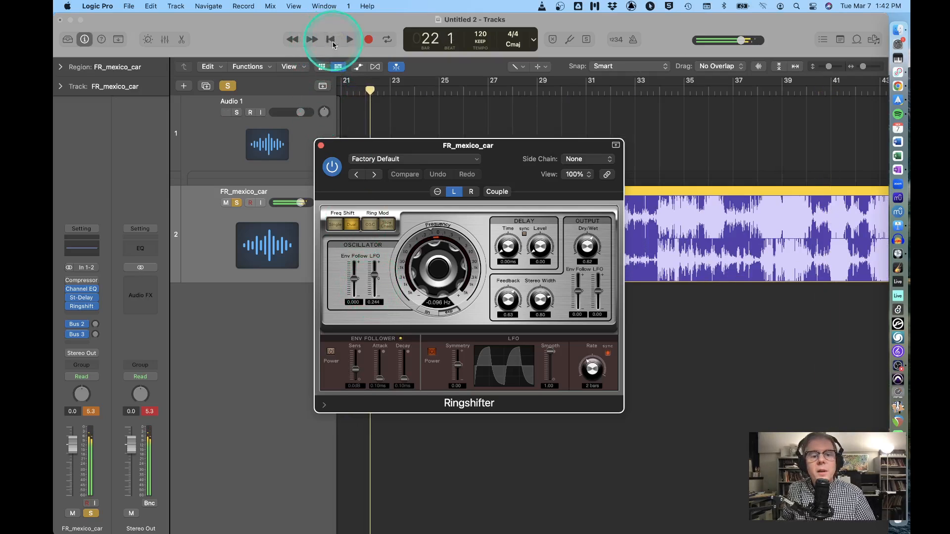
{"action": "left_click_drag", "start_coordinate": [321, 149], "coordinate": [321, 149]}
{"action": "left_click", "coordinate": [320, 146]}
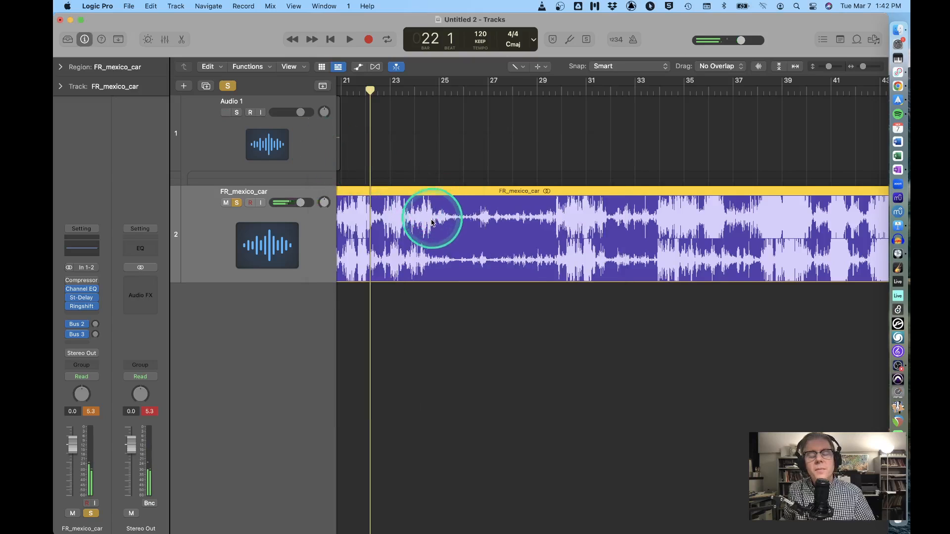
Solo the Audio 1 track in addition to the FR_mexico_car track
{"action": "scroll", "coordinate": [424, 211], "scroll_direction": "left", "scroll_amount": 15}
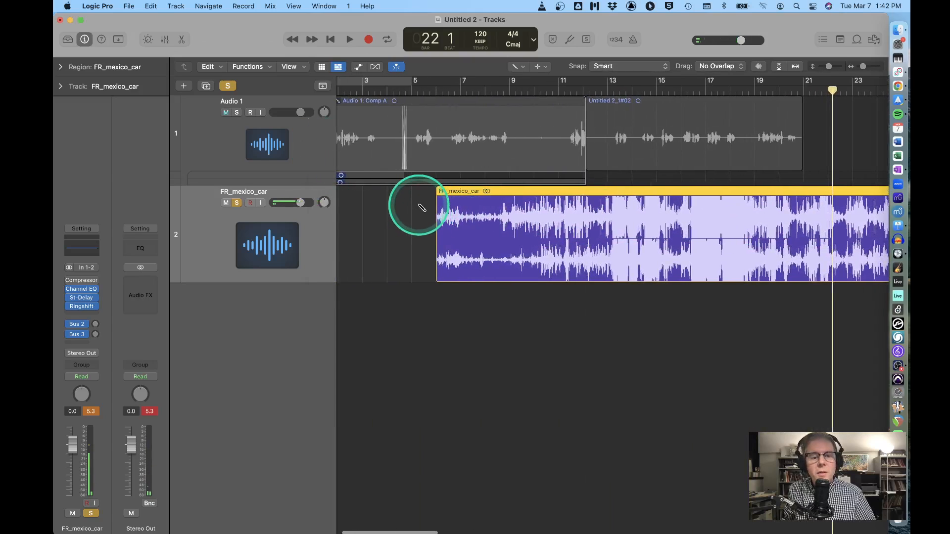
{"action": "scroll", "coordinate": [419, 206], "scroll_direction": "left", "scroll_amount": 3}
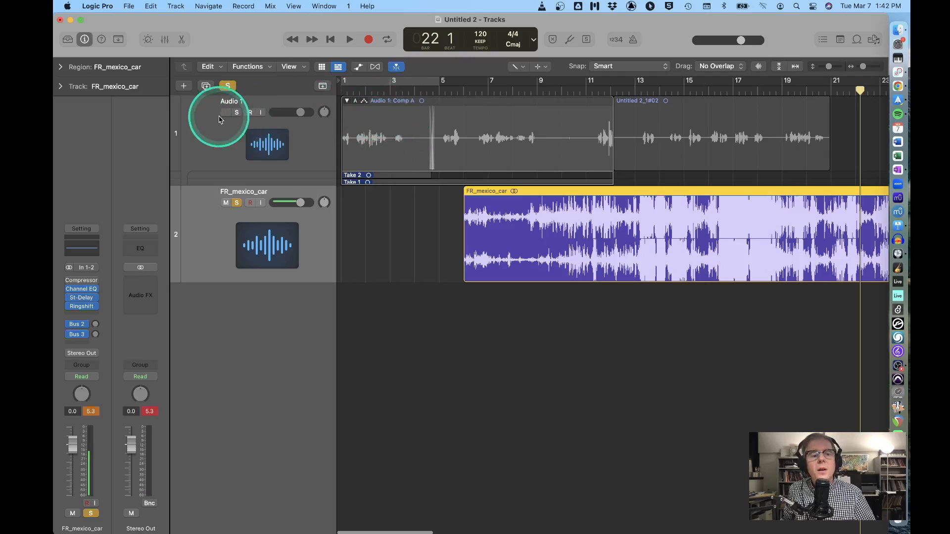
{"action": "left_click", "coordinate": [236, 112]}
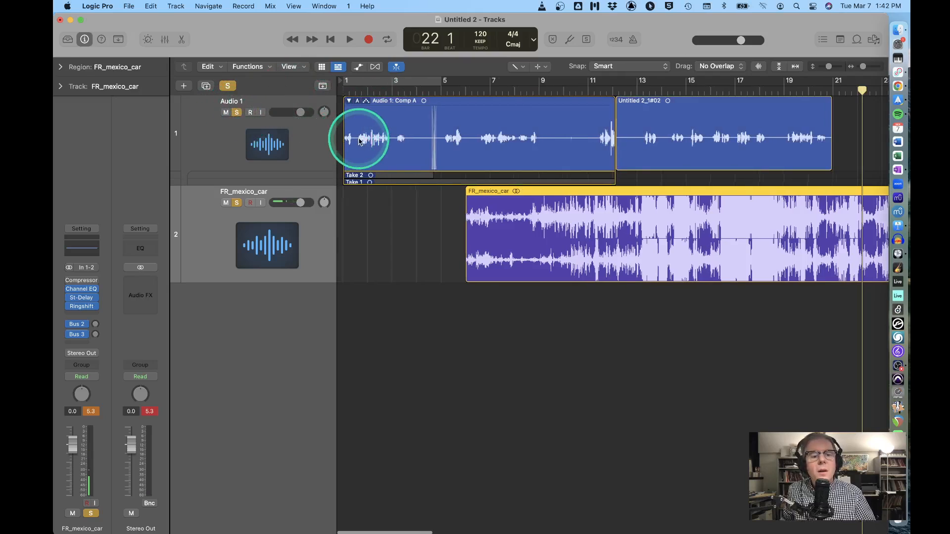
{"action": "scroll", "coordinate": [349, 145], "scroll_direction": "right", "scroll_amount": 1}
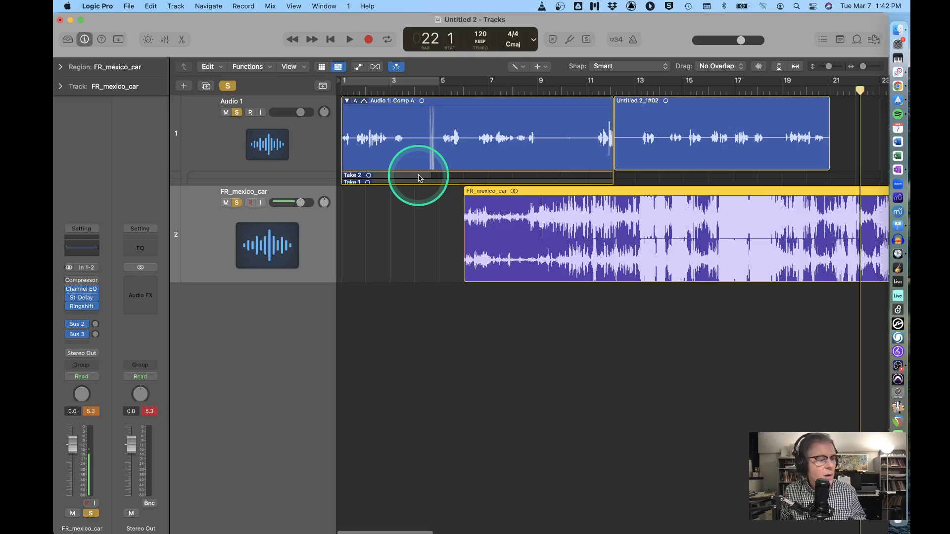
Record-enable Audio 1, listen briefly to its live input with monitoring, and take the track out of solo
{"action": "left_click", "coordinate": [318, 153]}
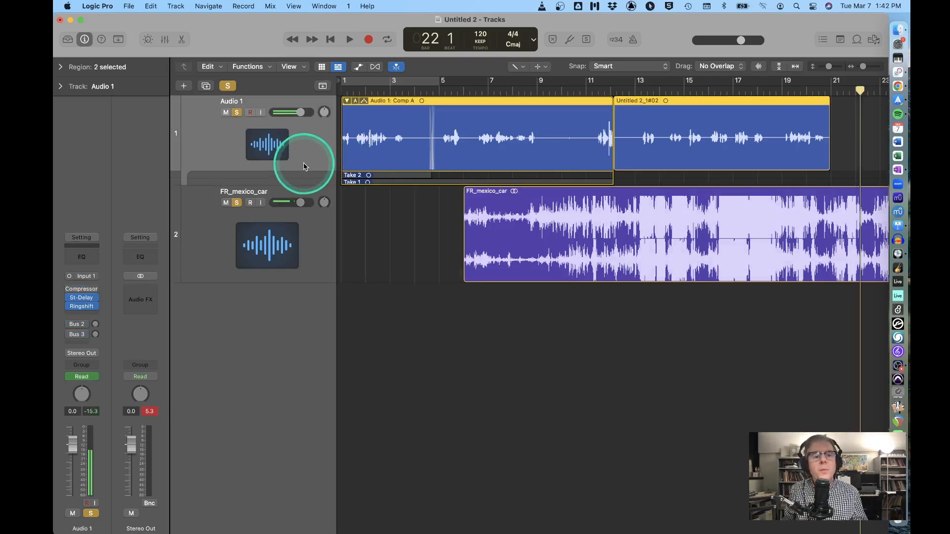
{"action": "left_click", "coordinate": [251, 112]}
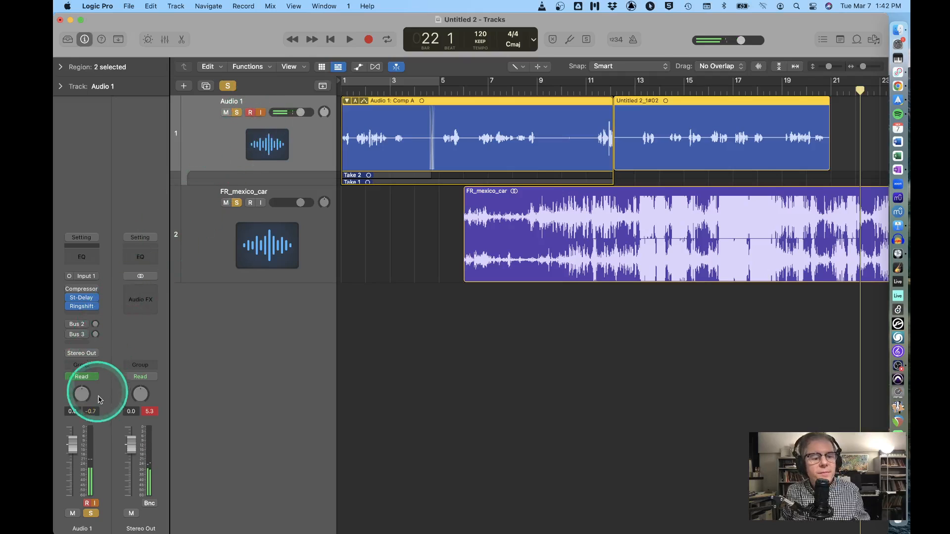
{"action": "left_click", "coordinate": [93, 514]}
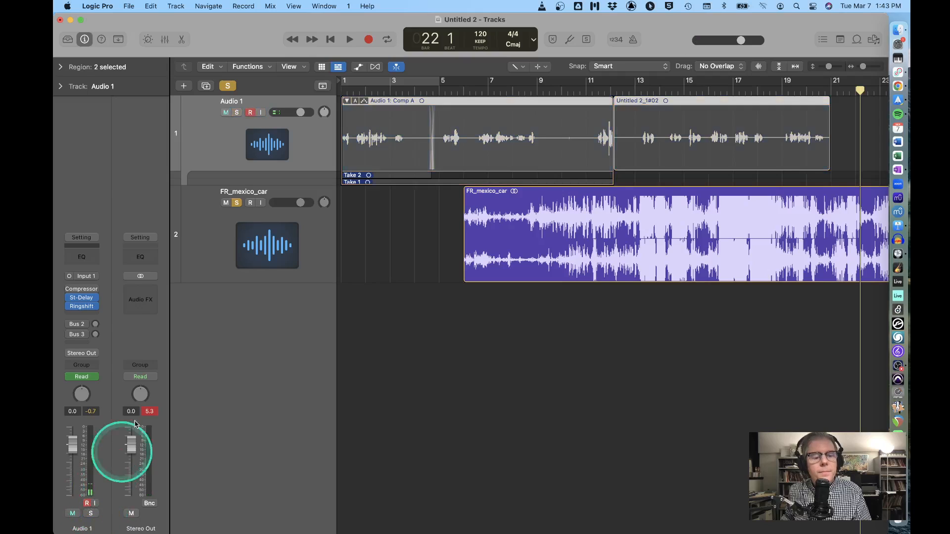